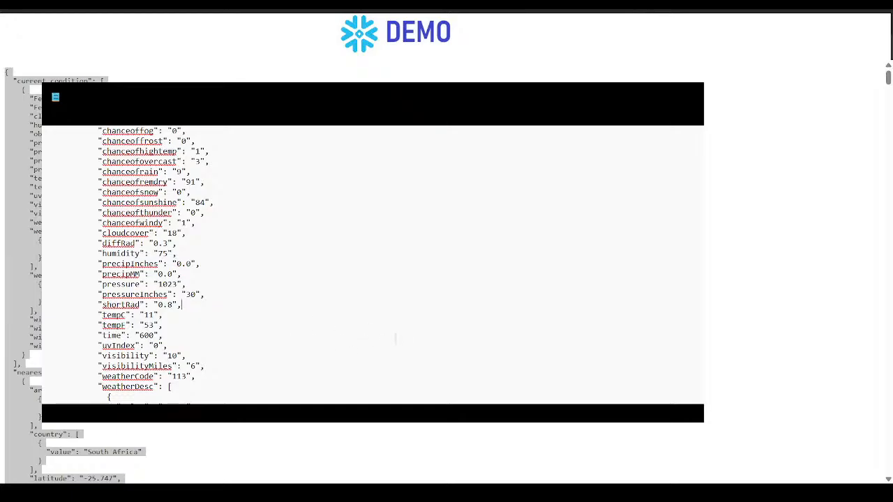
- Select the entire Pretoria weather JSON in the browser and set aside the text editor holding the JSON
{"action": "left_click", "coordinate": [427, 255]}
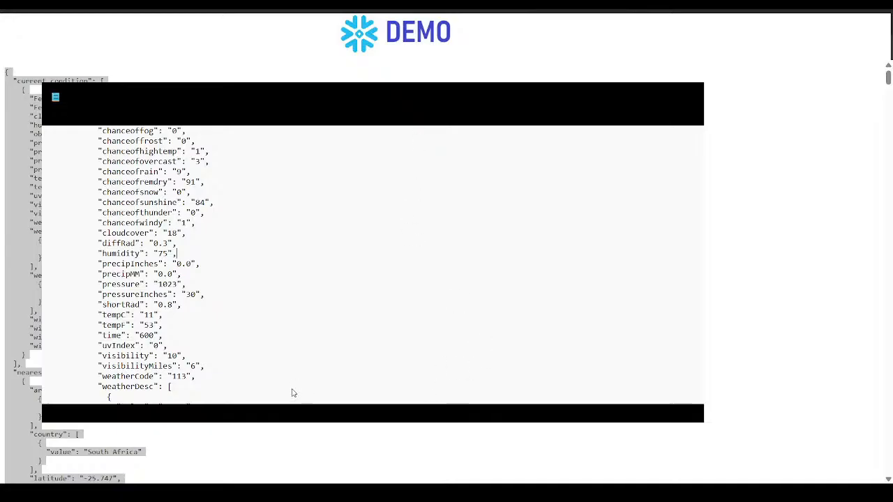
{"action": "key", "text": "ctrl+a"}
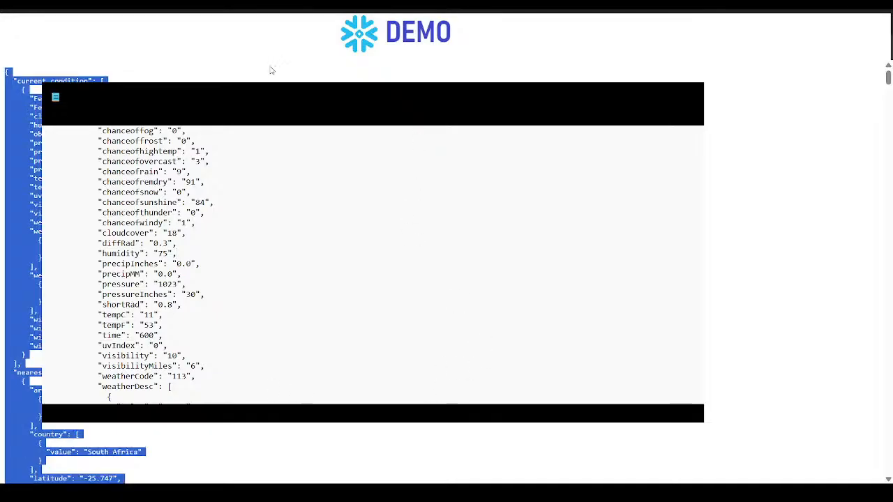
{"action": "key", "text": "alt+Tab"}
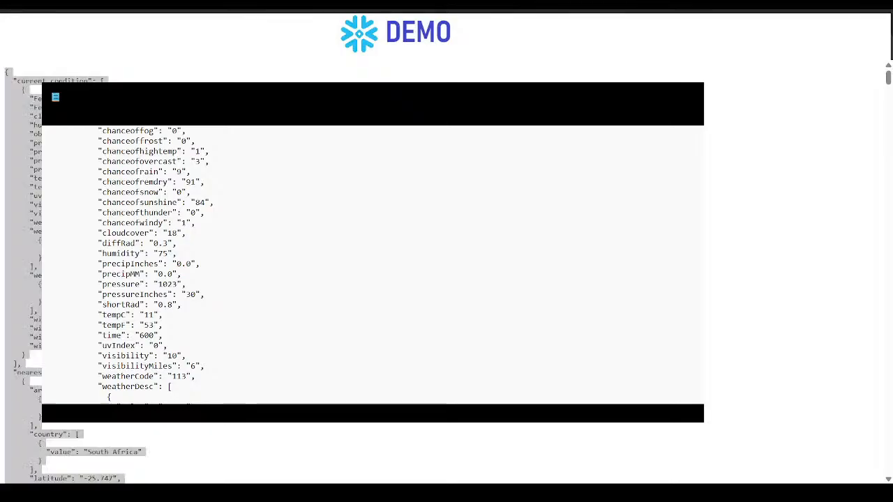
{"action": "key", "text": "alt+Tab"}
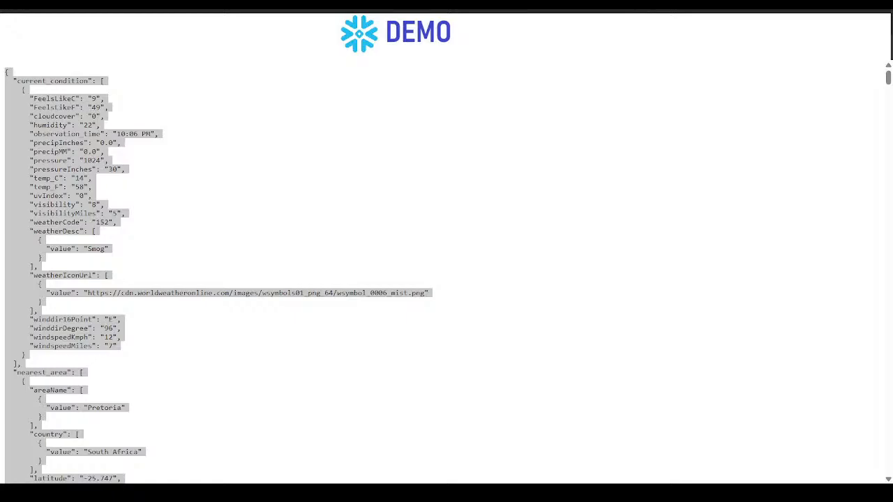
{"action": "left_click", "coordinate": [468, 409]}
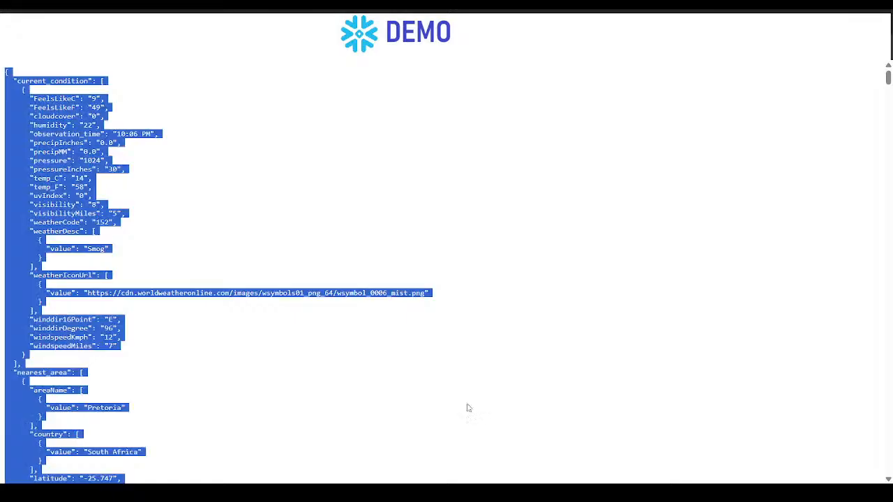
- Switch to Snowflake and open the RAW schema of STUDENT_DB in the catalog
{"action": "left_click", "coordinate": [308, 10]}
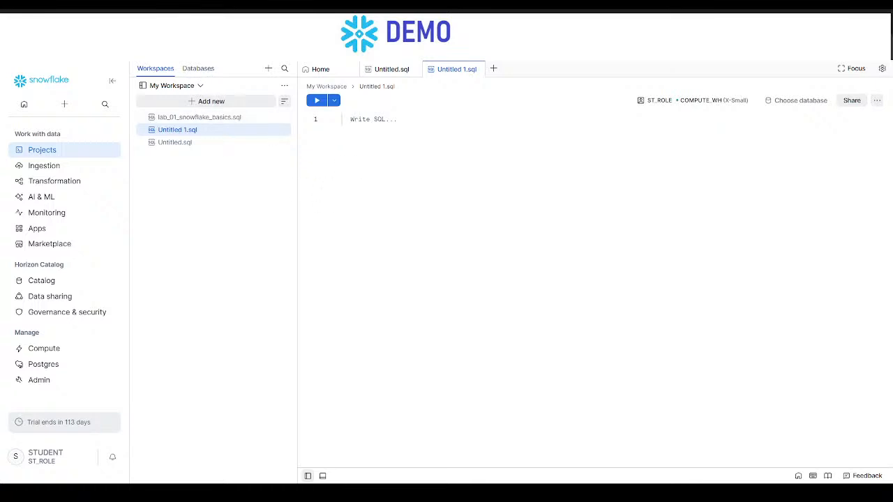
{"action": "left_click", "coordinate": [70, 278]}
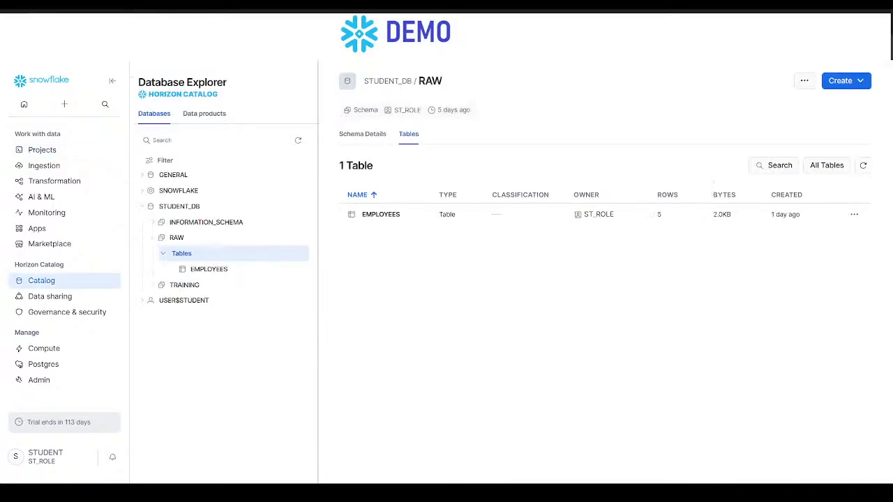
{"action": "left_click", "coordinate": [180, 208]}
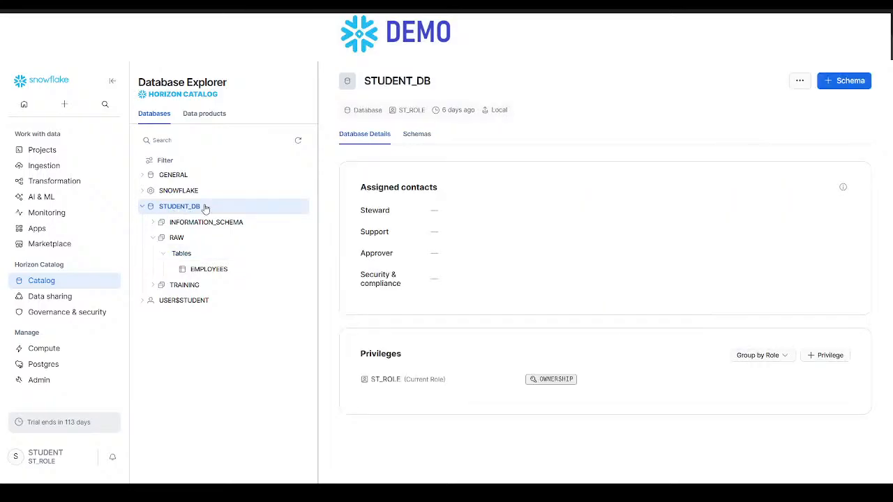
{"action": "left_click", "coordinate": [177, 238]}
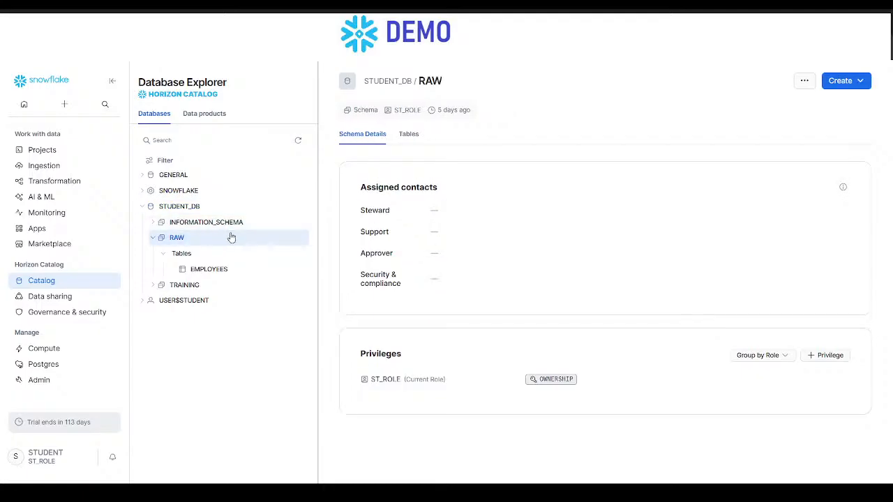
- Start creating a table from a file in the RAW schema and choose weather.json as the file to load
{"action": "left_click", "coordinate": [862, 81]}
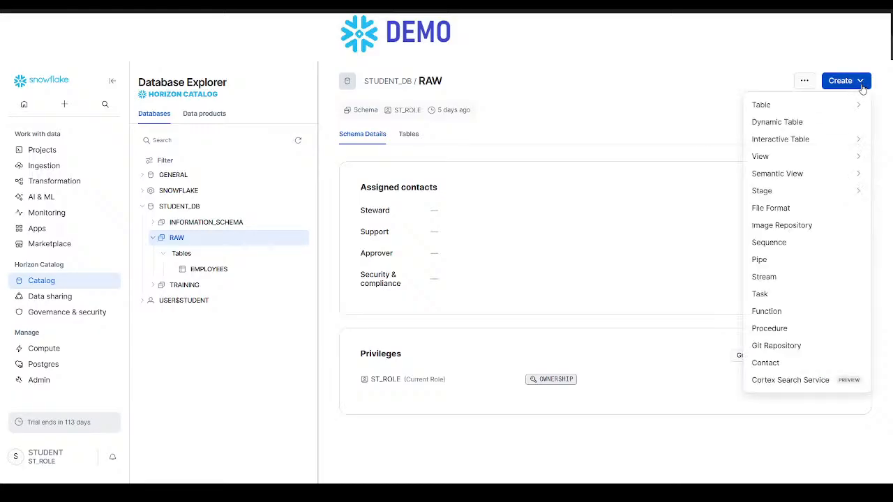
{"action": "mouse_move", "coordinate": [825, 108]}
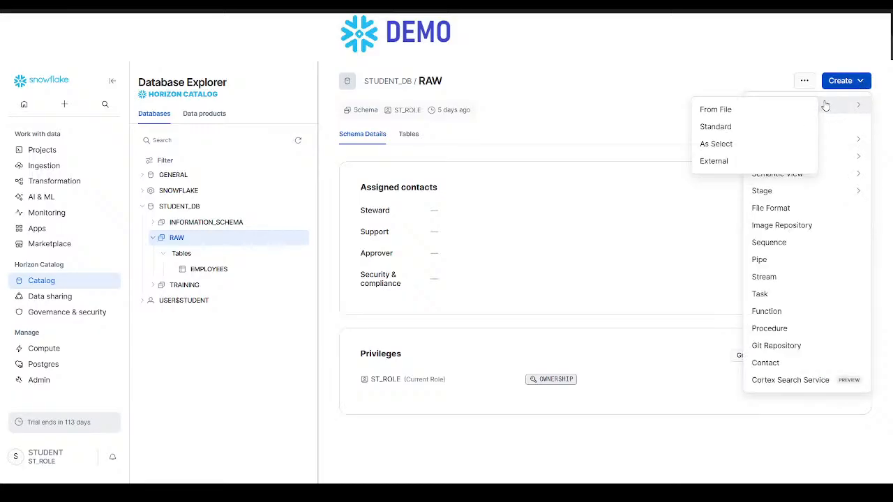
{"action": "left_click", "coordinate": [778, 110]}
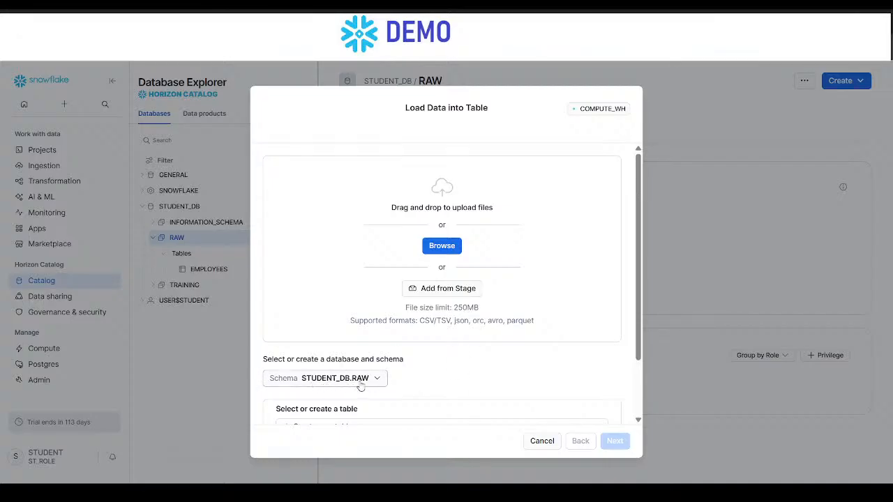
{"action": "left_click", "coordinate": [441, 245]}
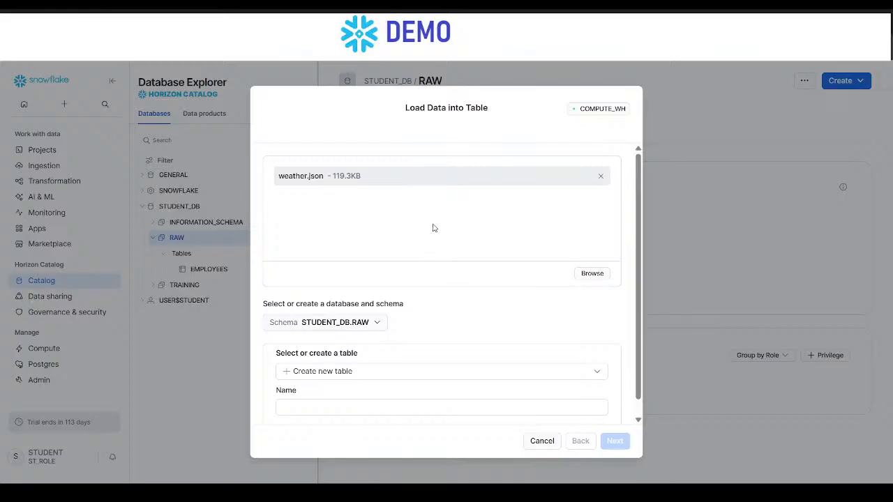
- Name the new table weather and turn off loading the JSON as a single variant column
{"action": "left_click", "coordinate": [402, 407]}
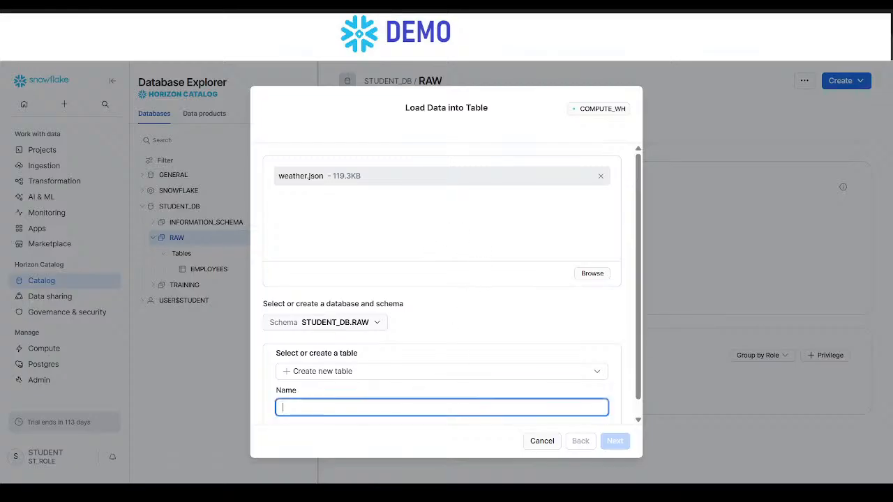
{"action": "type", "text": "weather"}
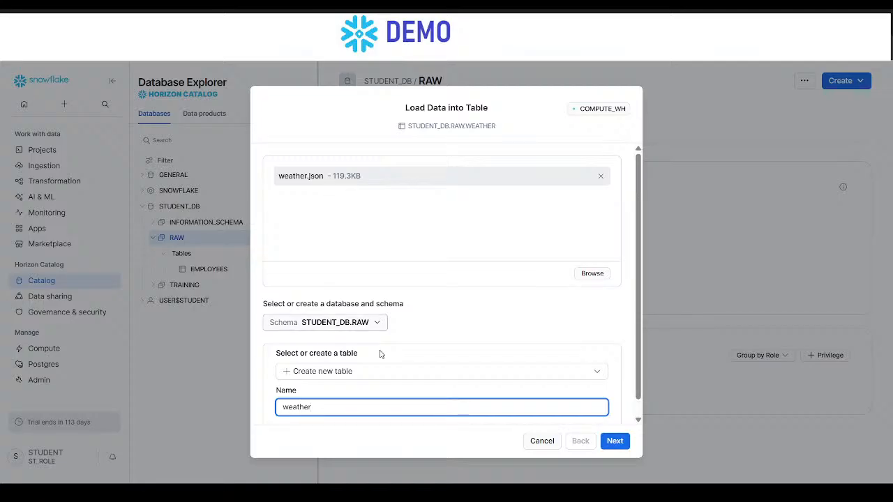
{"action": "scroll", "coordinate": [380, 354], "scroll_direction": "down", "scroll_amount": 1}
{"action": "left_click", "coordinate": [615, 441]}
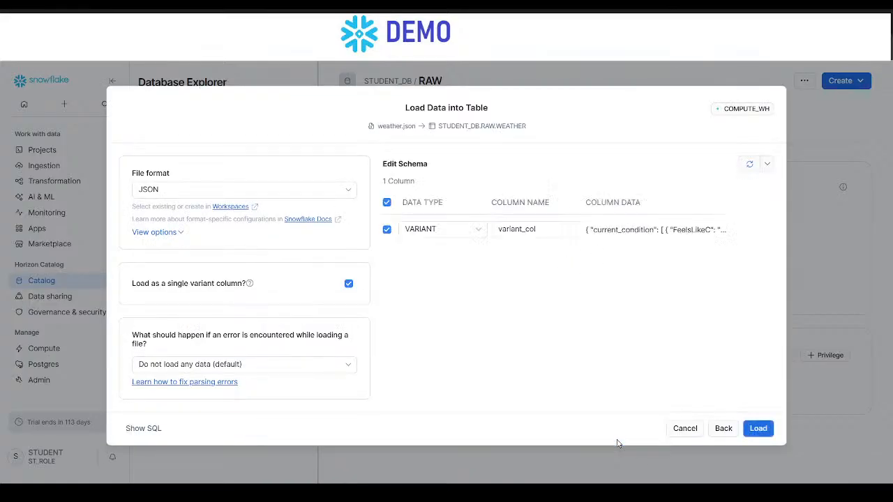
{"action": "left_click", "coordinate": [348, 284]}
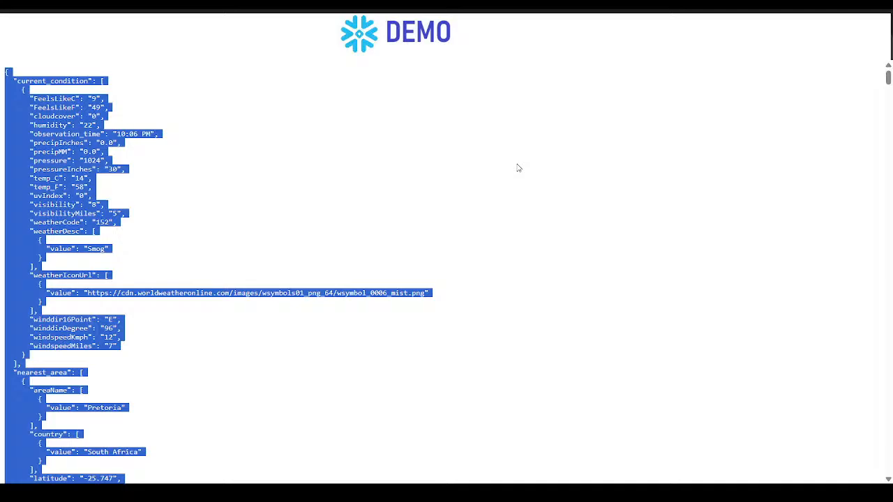
- Examine the top-level keys current_condition, nearest_area, request and weather in the browser's JSON, and return to the Snowflake load settings
{"action": "left_click", "coordinate": [518, 167]}
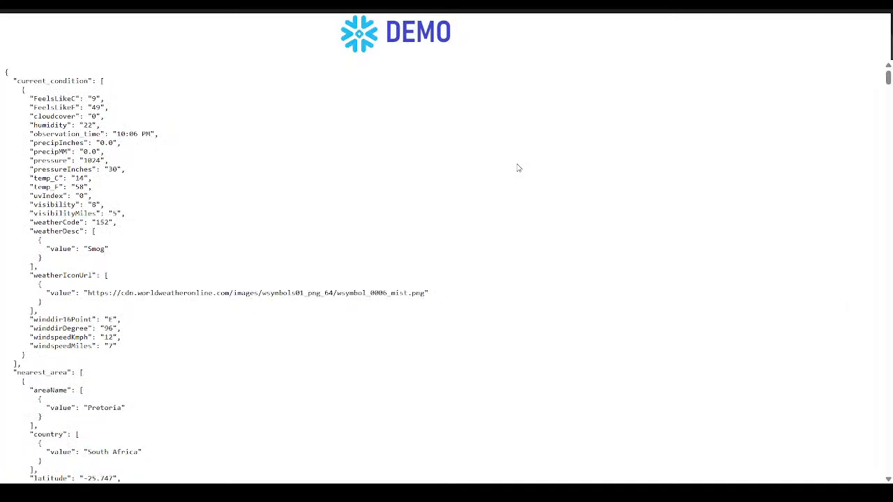
{"action": "left_click_drag", "start_coordinate": [86, 81], "coordinate": [25, 81]}
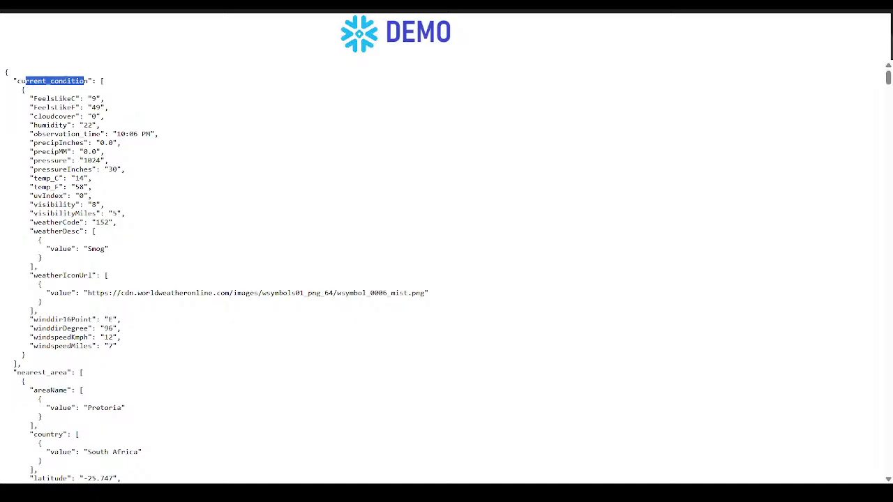
{"action": "left_click", "coordinate": [99, 81]}
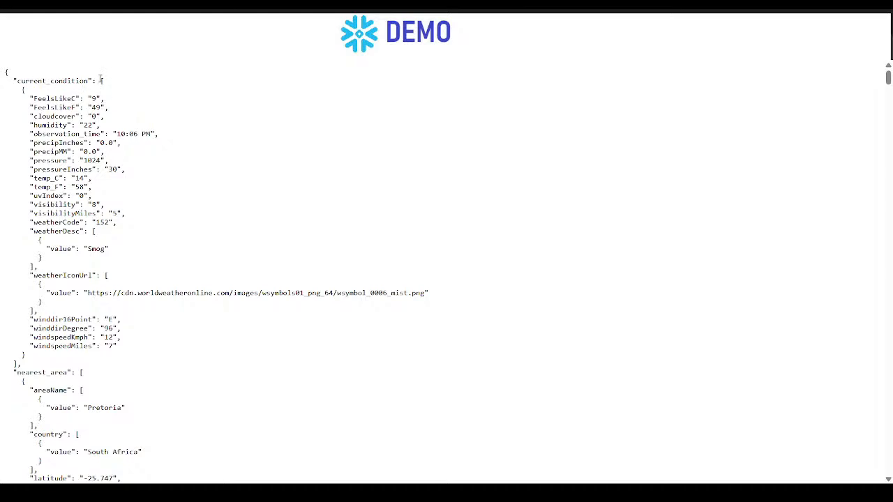
{"action": "left_click_drag", "start_coordinate": [101, 79], "coordinate": [127, 118]}
{"action": "scroll", "coordinate": [170, 207], "scroll_direction": "down", "scroll_amount": 1}
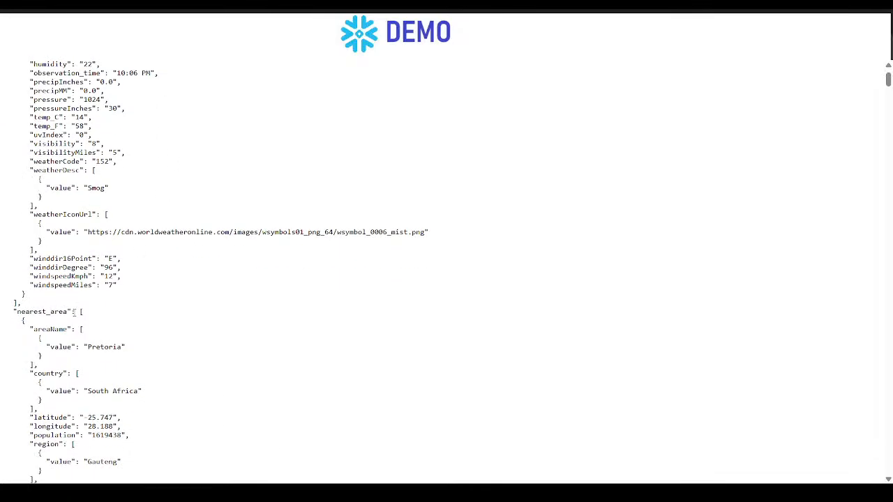
{"action": "left_click_drag", "start_coordinate": [73, 312], "coordinate": [28, 321]}
{"action": "scroll", "coordinate": [91, 320], "scroll_direction": "down", "scroll_amount": 4}
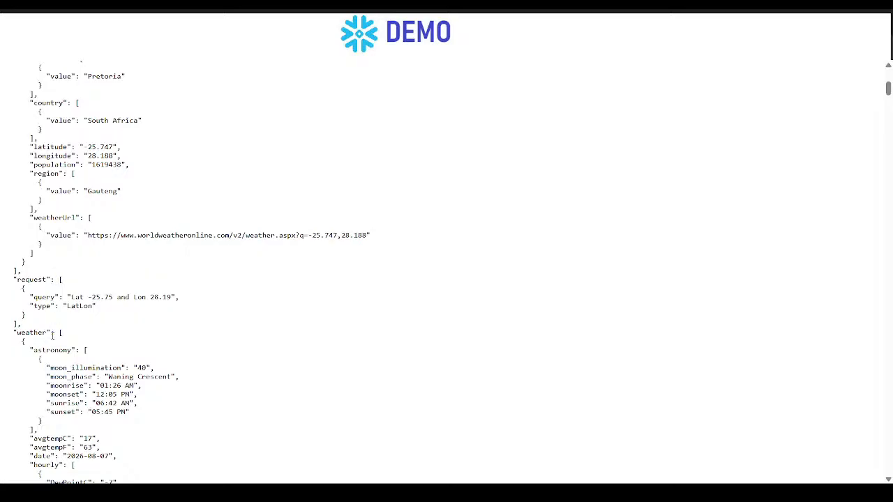
{"action": "scroll", "coordinate": [52, 336], "scroll_direction": "down", "scroll_amount": 8}
{"action": "scroll", "coordinate": [53, 336], "scroll_direction": "up", "scroll_amount": 1}
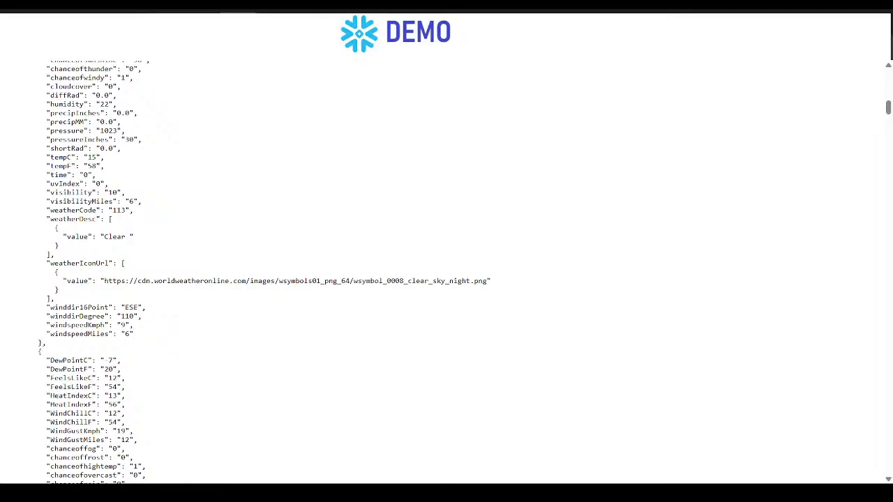
{"action": "left_click", "coordinate": [84, 19]}
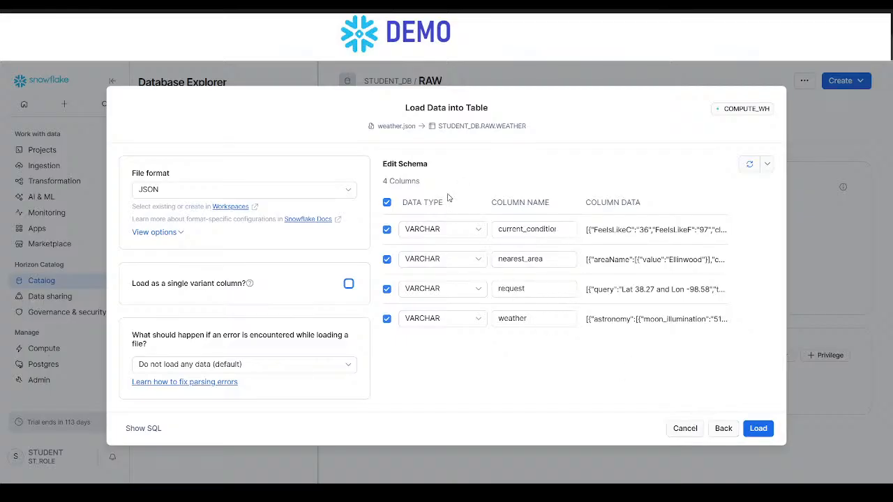
- Set the data type of the current_condition and nearest_area columns to VARIANT
{"action": "left_click", "coordinate": [478, 229]}
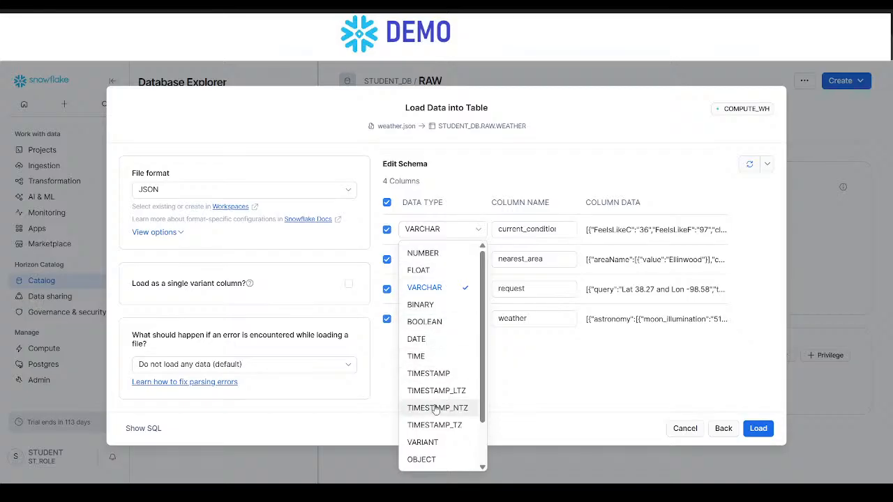
{"action": "left_click", "coordinate": [441, 443]}
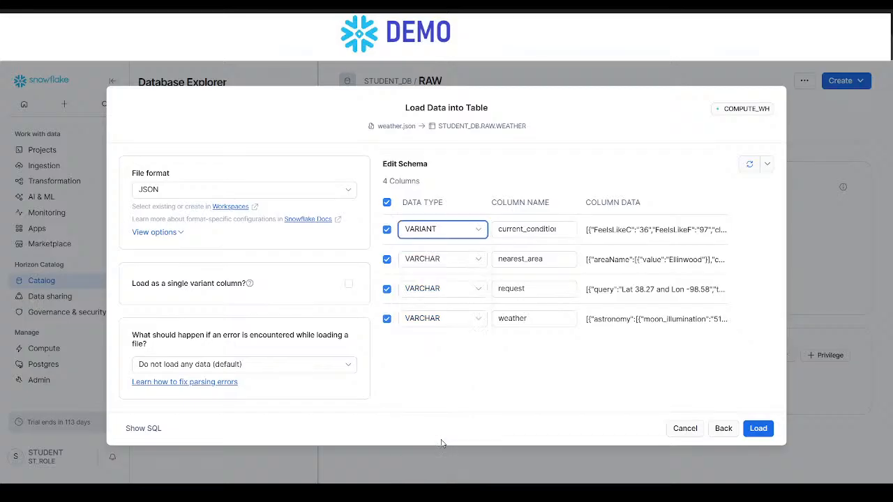
{"action": "left_click", "coordinate": [457, 263]}
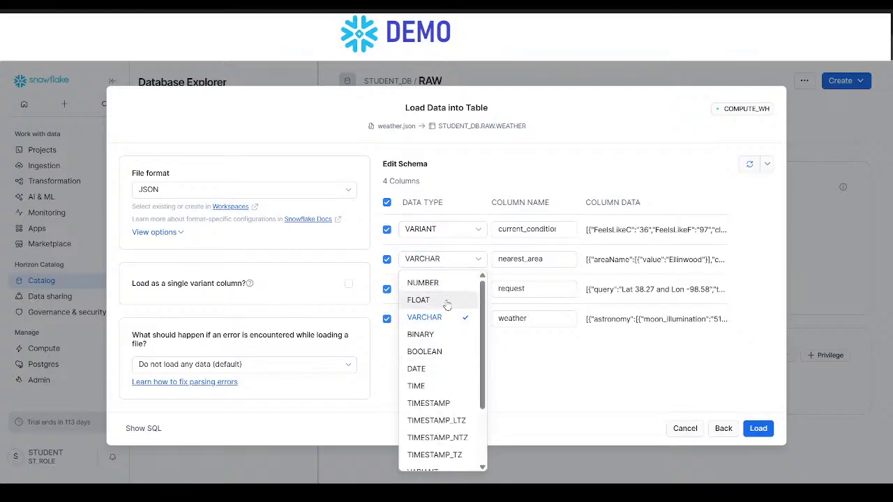
{"action": "scroll", "coordinate": [450, 404], "scroll_direction": "down", "scroll_amount": 2}
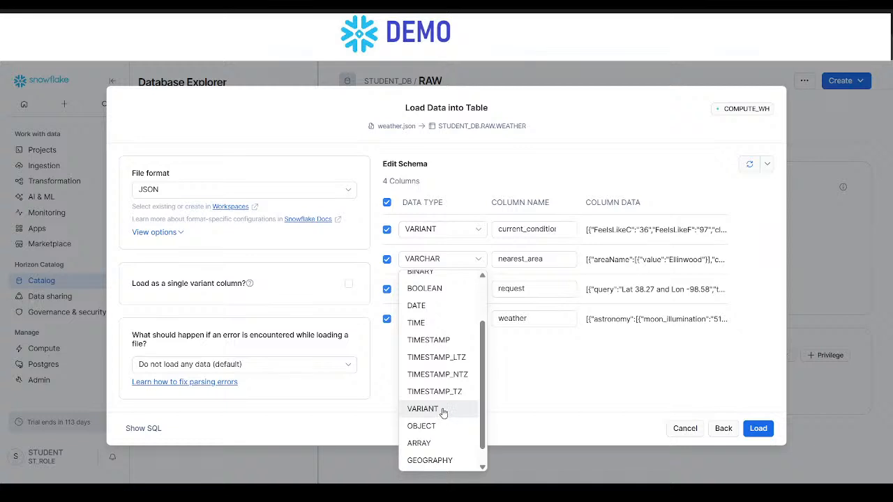
{"action": "left_click", "coordinate": [444, 411]}
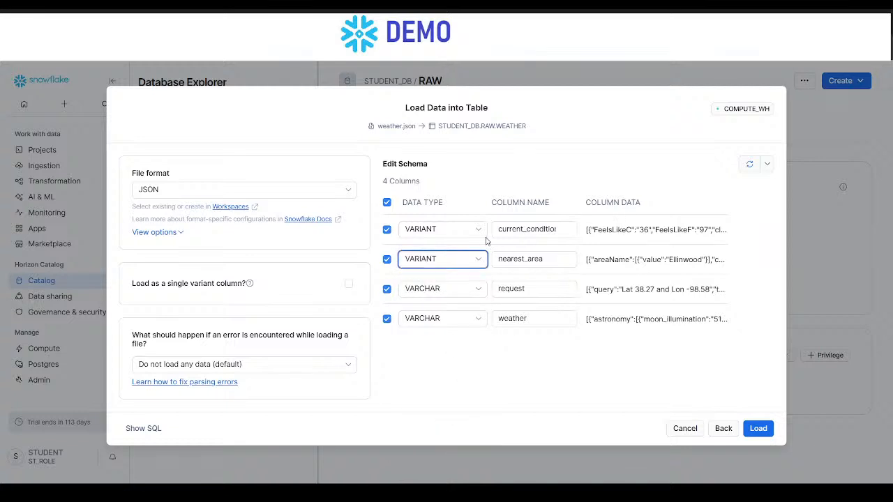
- Set the data type of the request and weather columns to VARIANT and load weather.json into the table
{"action": "mouse_move", "coordinate": [644, 229]}
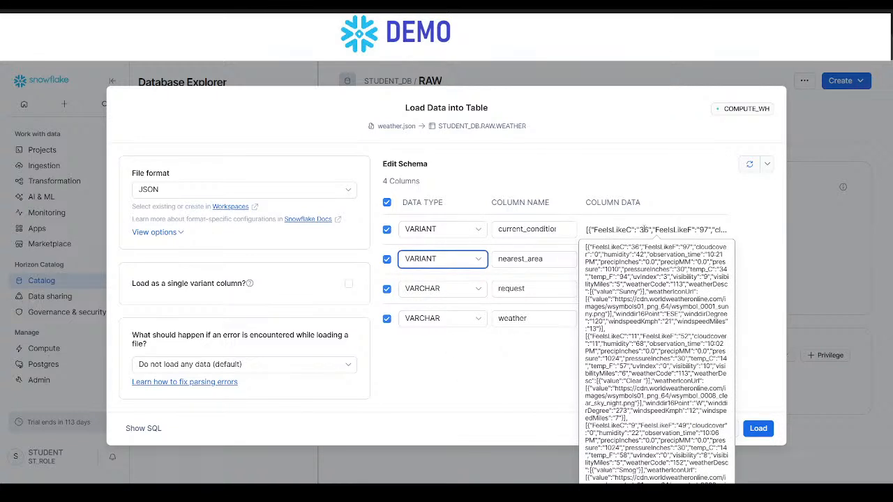
{"action": "left_click", "coordinate": [474, 290]}
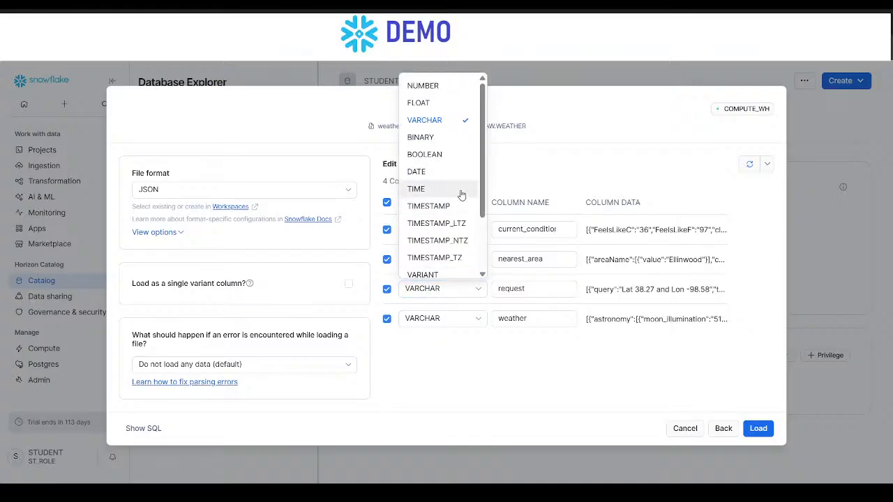
{"action": "scroll", "coordinate": [443, 223], "scroll_direction": "down", "scroll_amount": 2}
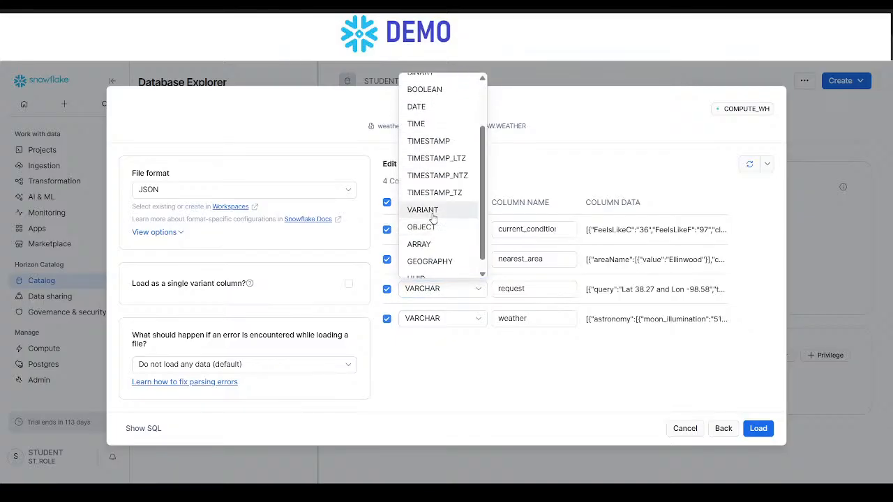
{"action": "left_click", "coordinate": [433, 215]}
{"action": "left_click", "coordinate": [477, 323]}
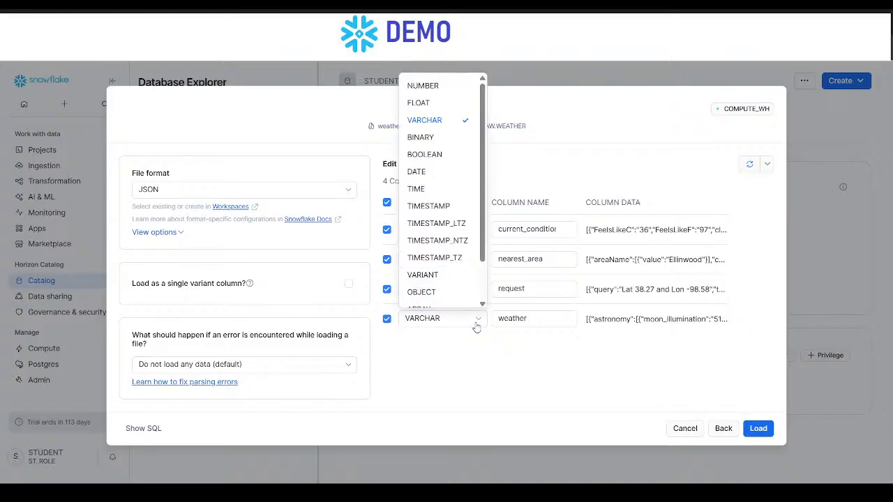
{"action": "left_click", "coordinate": [448, 279]}
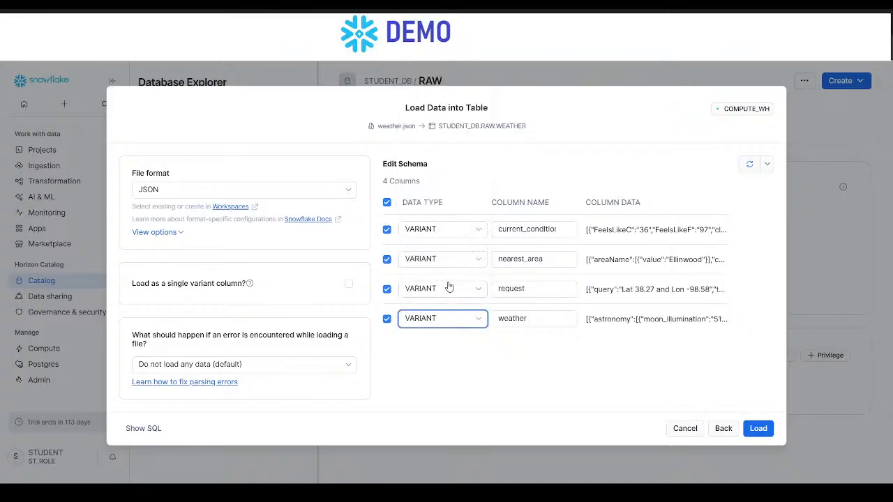
{"action": "left_click", "coordinate": [527, 370]}
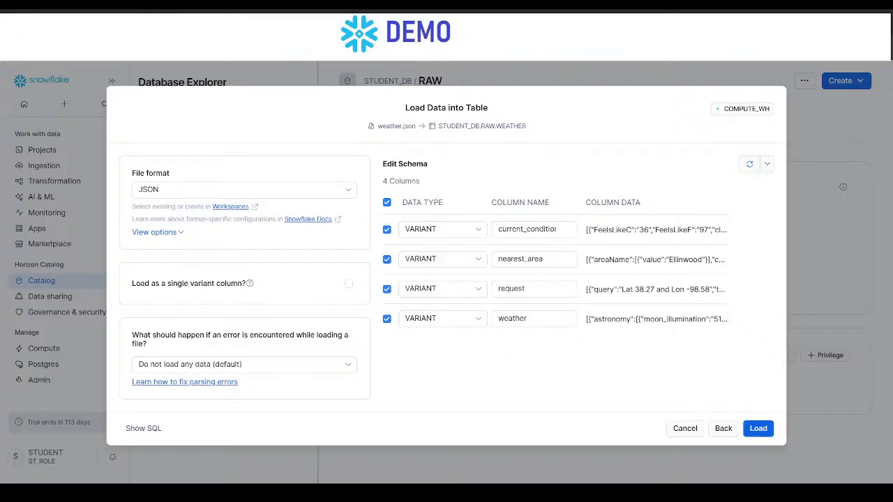
{"action": "left_click", "coordinate": [758, 428]}
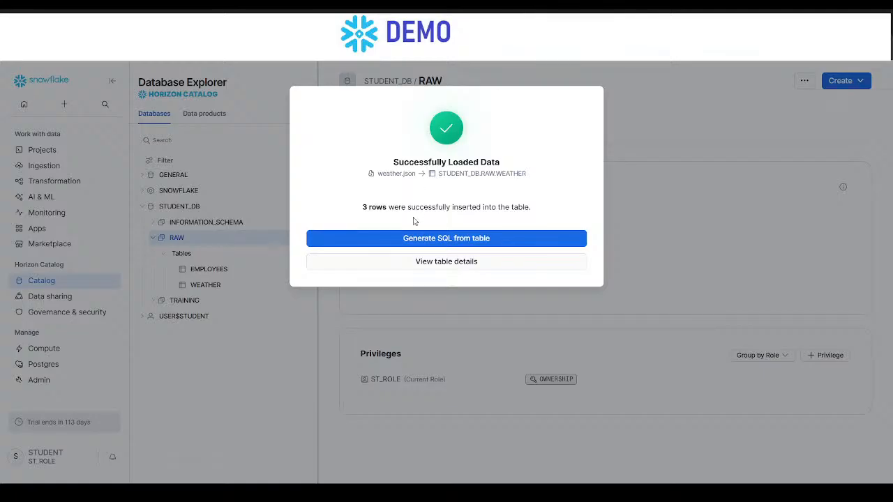
- Open the details of the loaded WEATHER table and look across all the columns in its data preview
{"action": "left_click", "coordinate": [438, 262]}
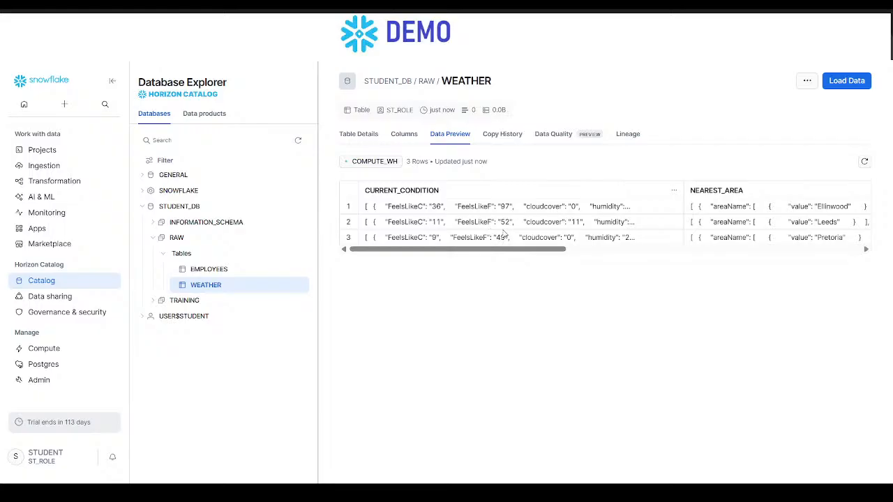
{"action": "scroll", "coordinate": [592, 251], "scroll_direction": "right", "scroll_amount": 10}
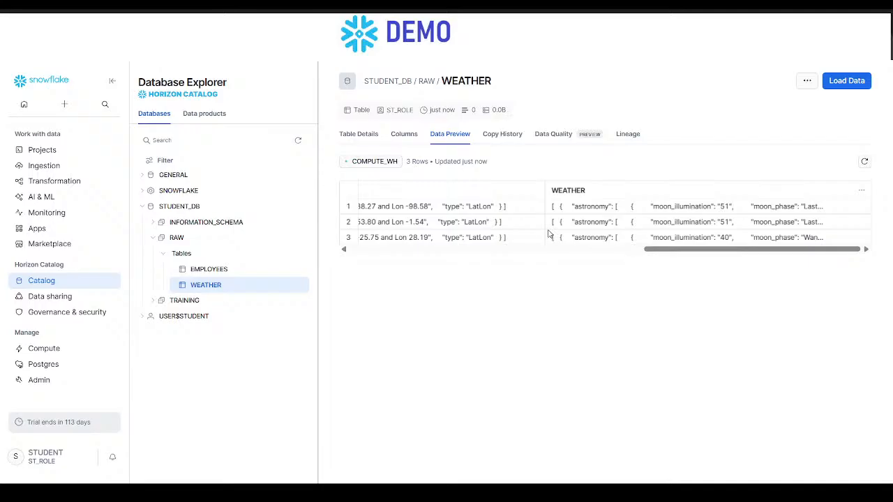
{"action": "scroll", "coordinate": [547, 233], "scroll_direction": "left", "scroll_amount": 10}
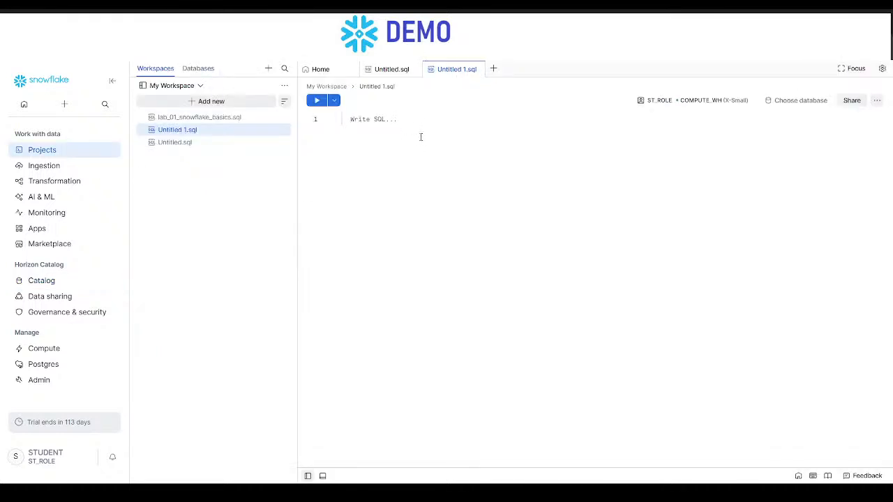
- Write and run the query select * from student_db.raw.weather; in the Untitled 1.sql workspace file
{"action": "key", "text": "Return"}
{"action": "key", "text": "Return"}
{"action": "type", "text": "s"}
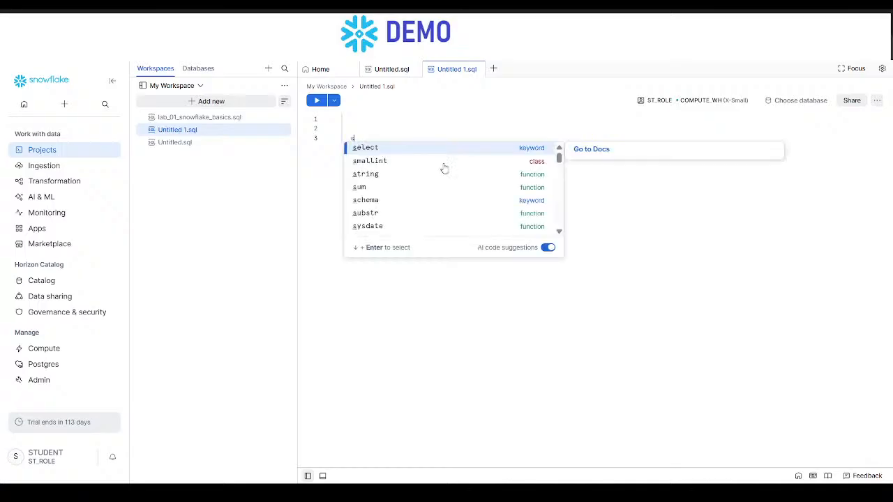
{"action": "type", "text": "elect * from student_db"}
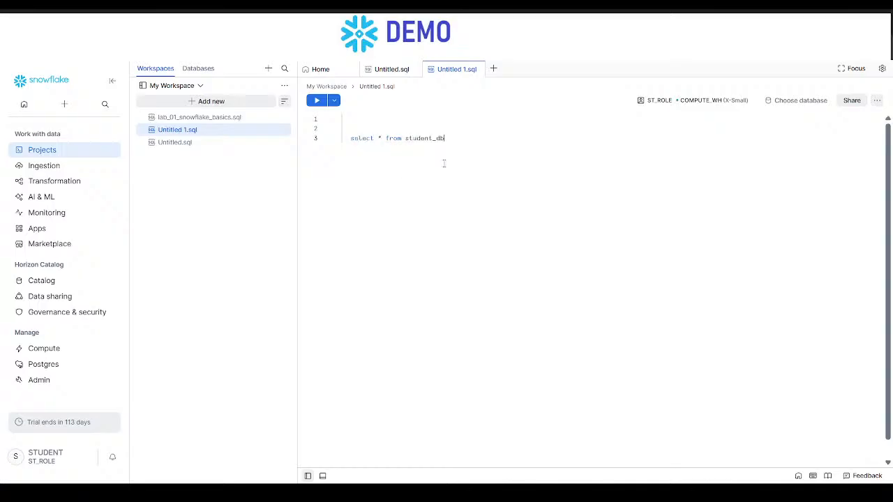
{"action": "type", "text": ".ra"}
{"action": "key", "text": "Return"}
{"action": "type", "text": ".wa"}
{"action": "key", "text": "Return"}
{"action": "type", "text": ";"}
{"action": "key", "text": "ctrl+Return"}
- Examine the query result's columns from CURRENT_CONDITION to WEATHER, and switch to the browser to compare them with the source JSON
{"action": "scroll", "coordinate": [432, 355], "scroll_direction": "right", "scroll_amount": 5}
{"action": "scroll", "coordinate": [447, 354], "scroll_direction": "left", "scroll_amount": 4}
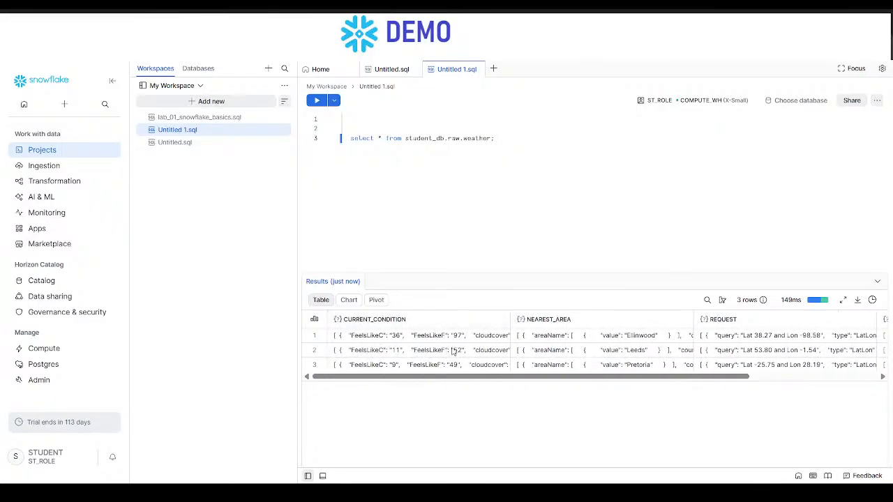
{"action": "scroll", "coordinate": [480, 358], "scroll_direction": "right", "scroll_amount": 5}
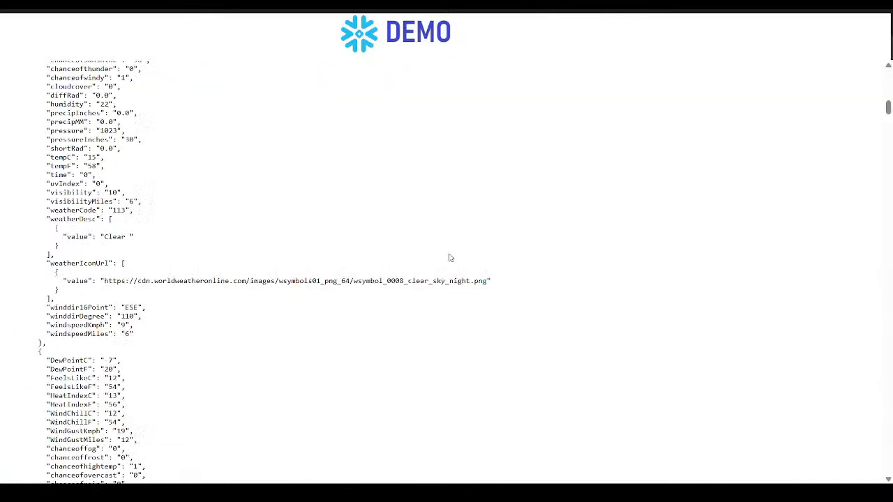
{"action": "scroll", "coordinate": [450, 258], "scroll_direction": "down", "scroll_amount": 10}
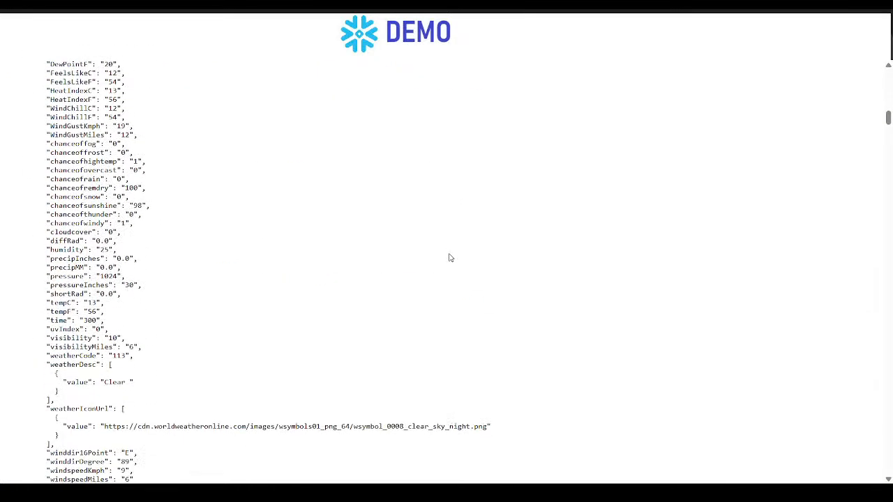
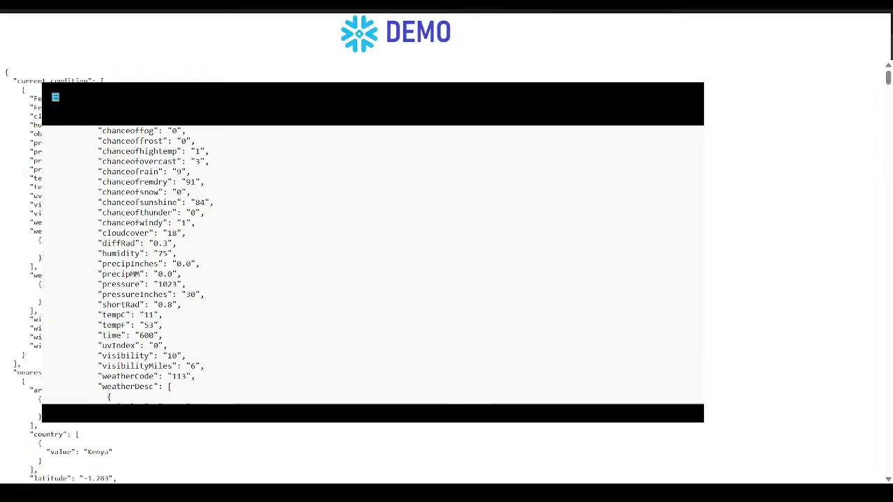
- Copy the entire weather JSON for the Kenyan location from the browser over to the text editor
{"action": "key", "text": "ctrl+a"}
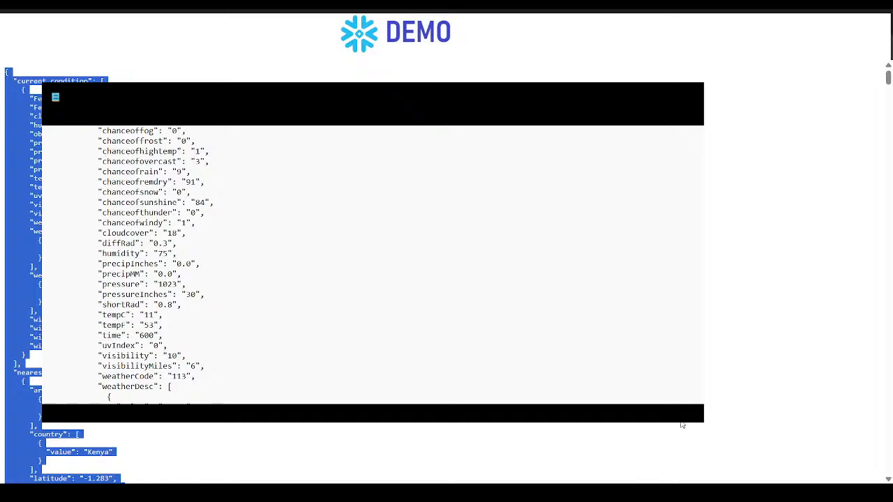
{"action": "left_click", "coordinate": [523, 383]}
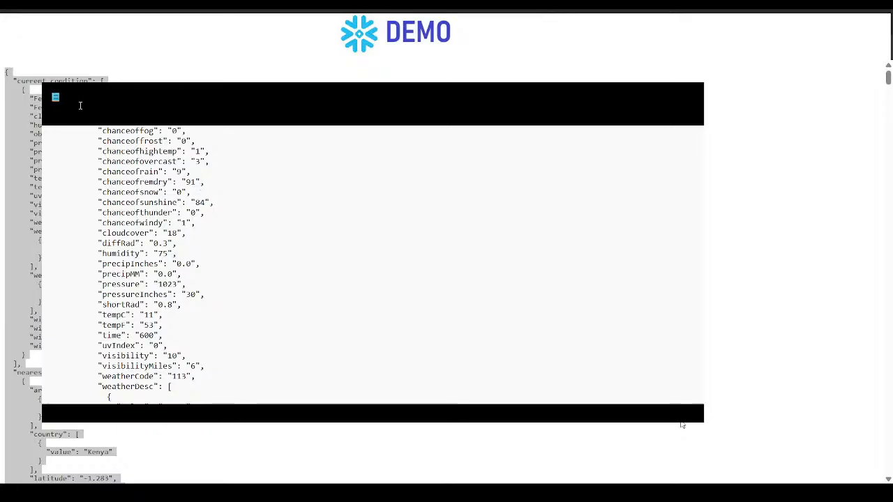
{"action": "key", "text": "ctrl+a"}
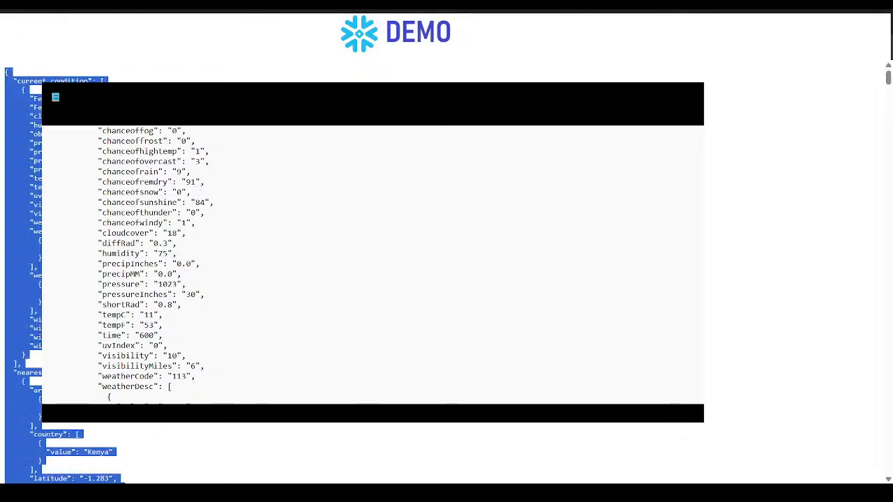
- Request the wttr.in weather JSON for pune and copy the whole response over to the text editor
{"action": "left_click", "coordinate": [169, 49]}
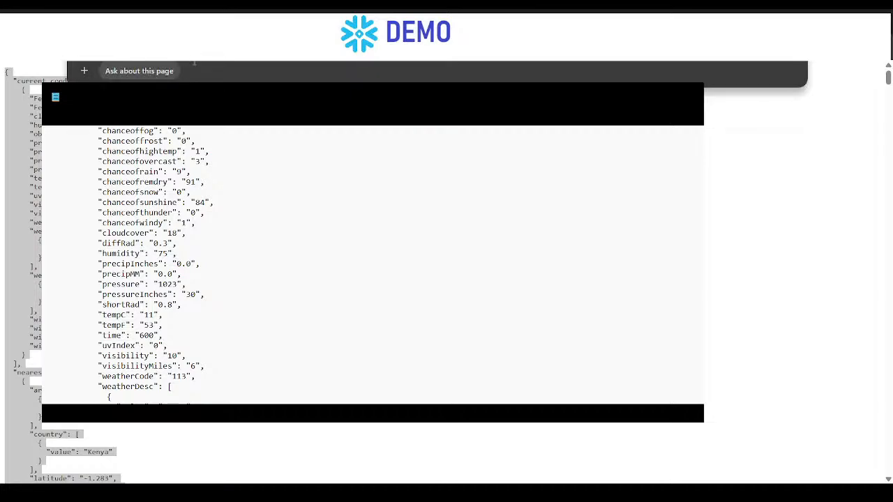
{"action": "type", "text": "pune?format=j1"}
{"action": "key", "text": "Return"}
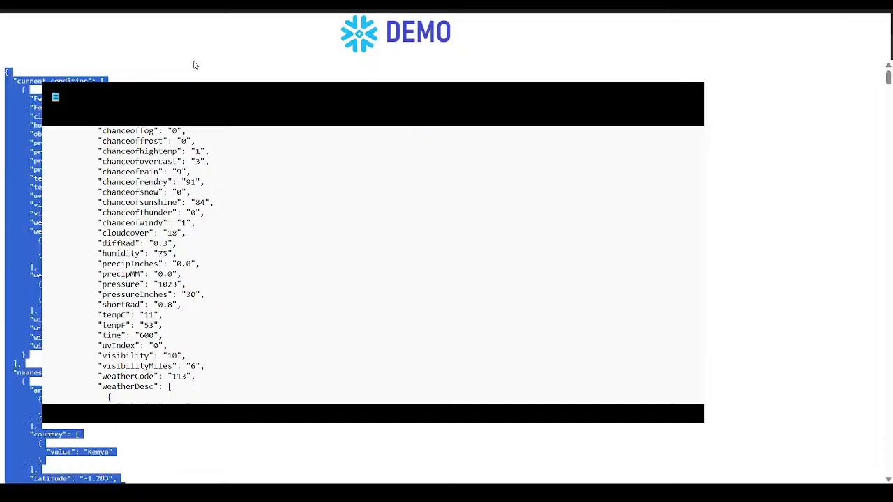
{"action": "key", "text": "ctrl+a"}
{"action": "left_click", "coordinate": [522, 381]}
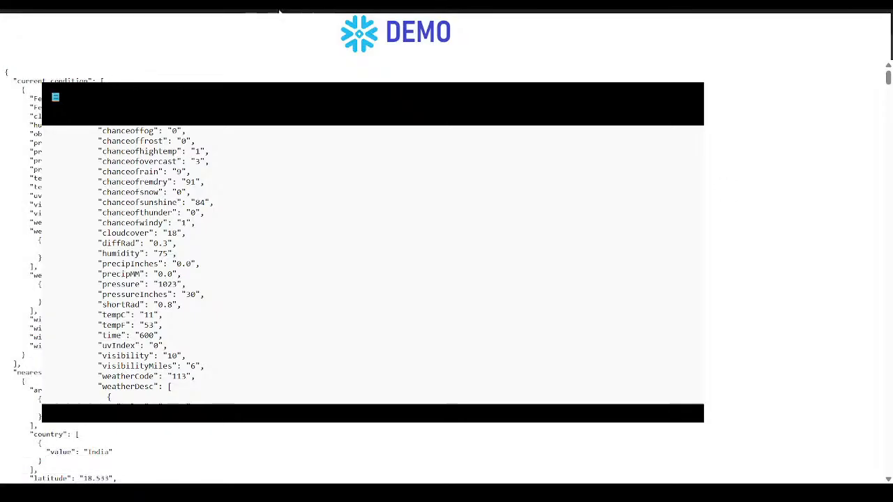
- Load the wttr.in weather JSON for a United Arab Emirates location and copy the whole response over to the text editor
{"action": "left_click", "coordinate": [279, 10]}
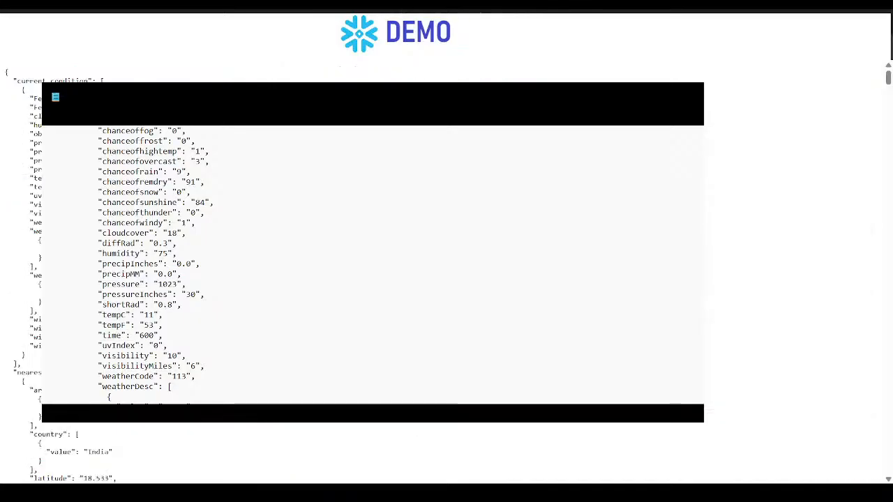
{"action": "key", "text": "ctrl+l"}
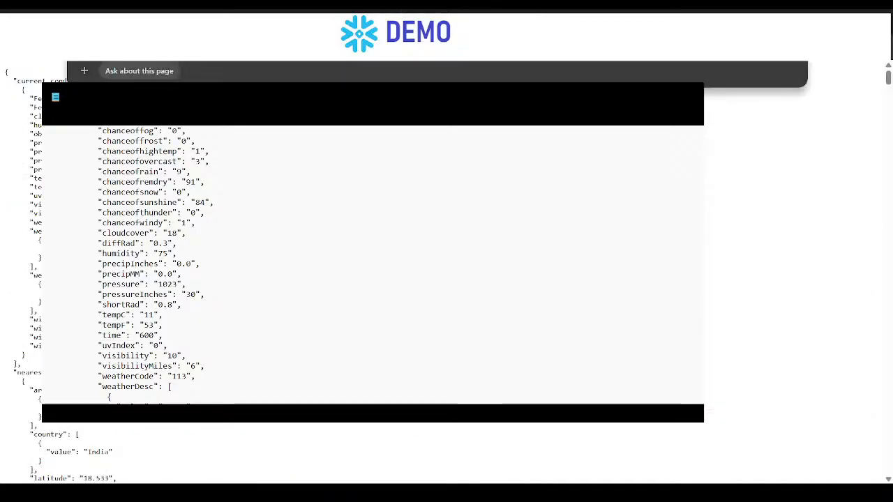
{"action": "type", "text": "https://wttr.in/dubai?format=j1"}
{"action": "key", "text": "Return"}
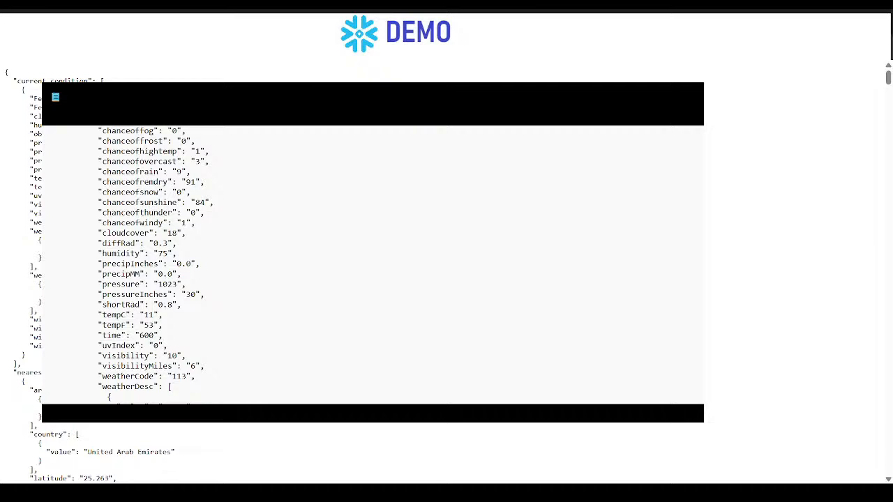
{"action": "key", "text": "ctrl+a"}
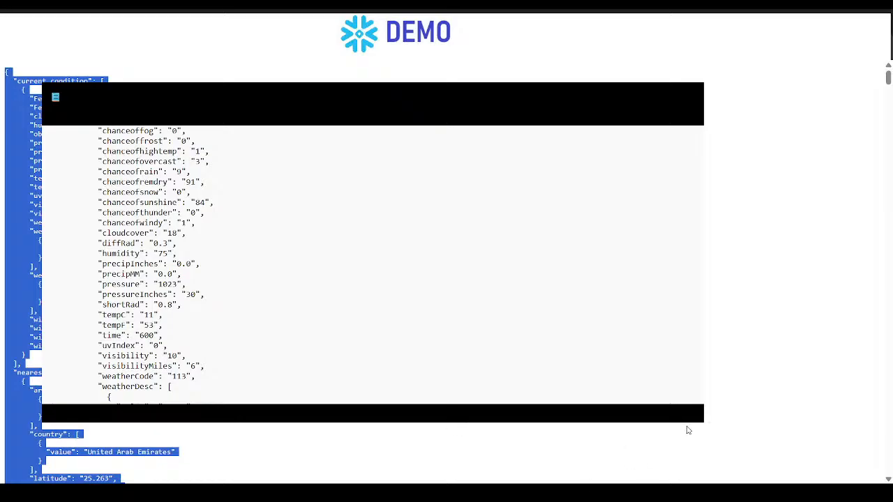
{"action": "left_click", "coordinate": [479, 380]}
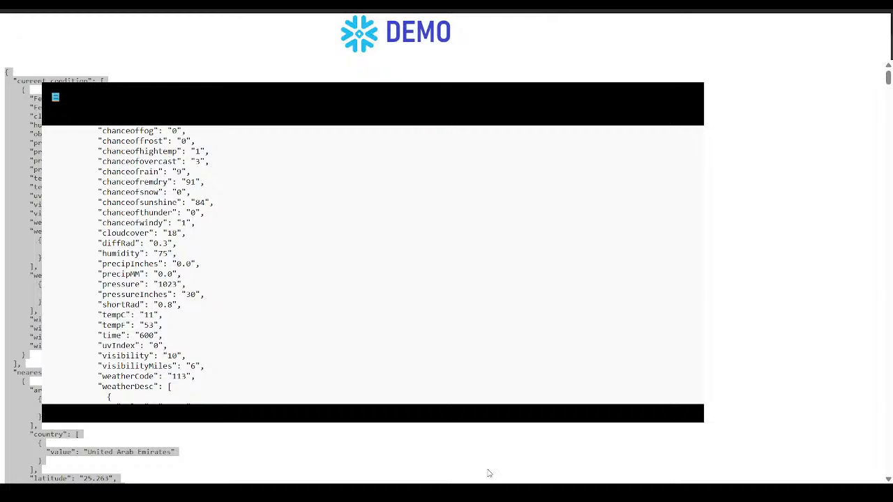
{"action": "key", "text": "ctrl+a"}
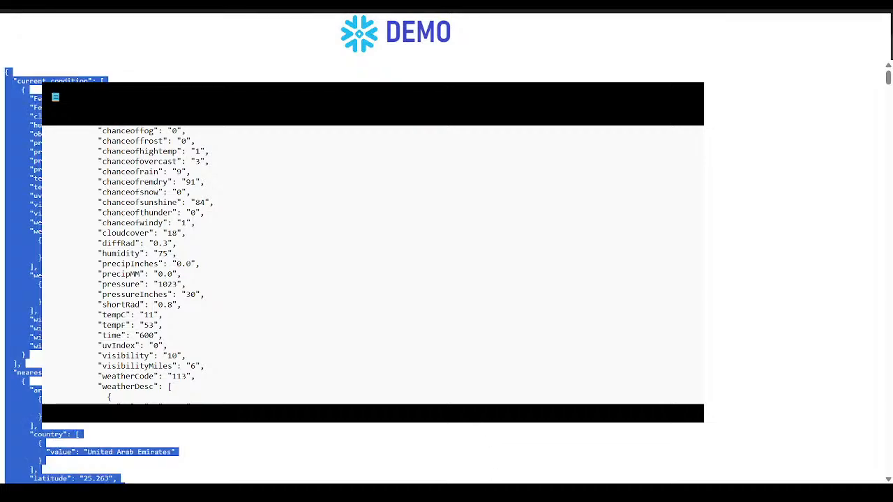
{"action": "left_click", "coordinate": [293, 46]}
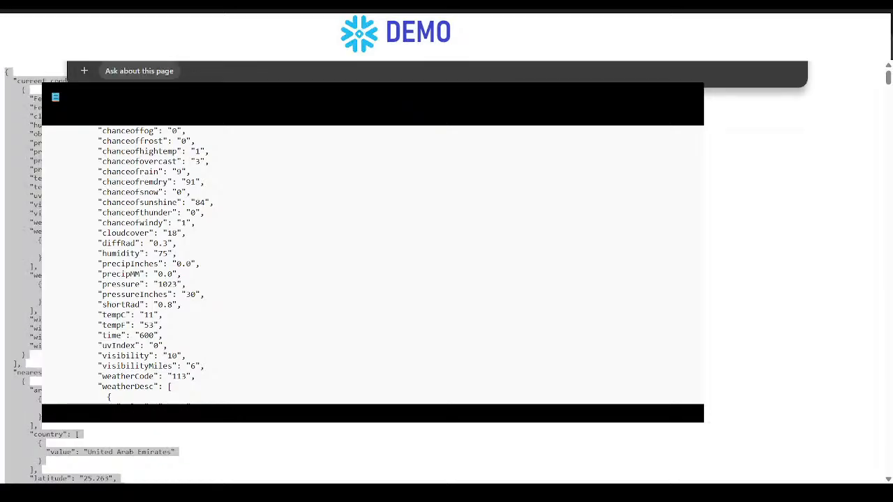
{"action": "type", "text": "https://wttr.in/calgary?format=j1"}
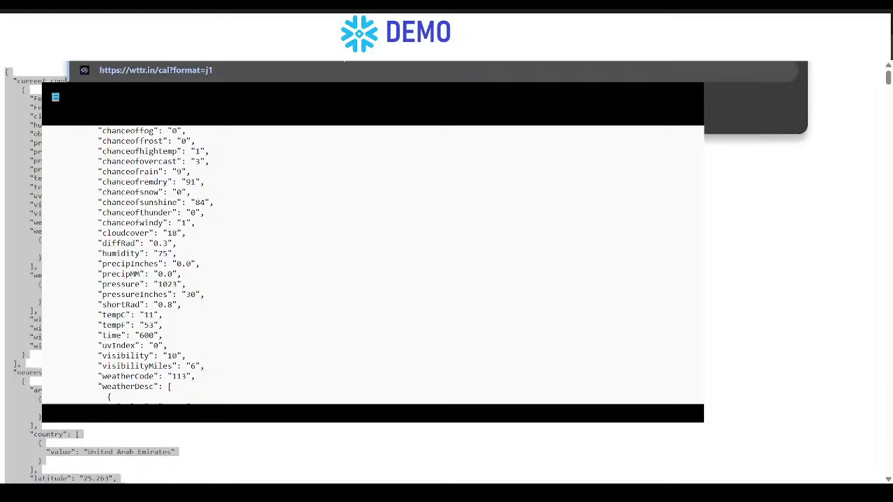
{"action": "key", "text": "Return"}
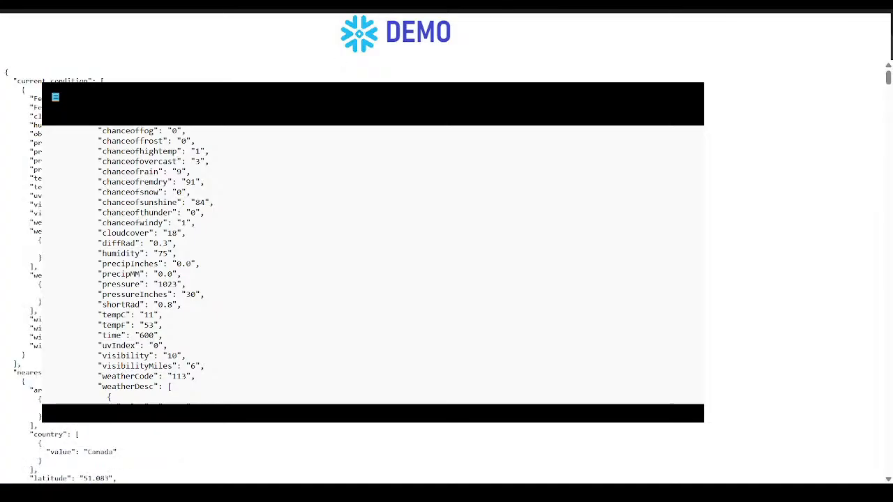
{"action": "key", "text": "ctrl+a"}
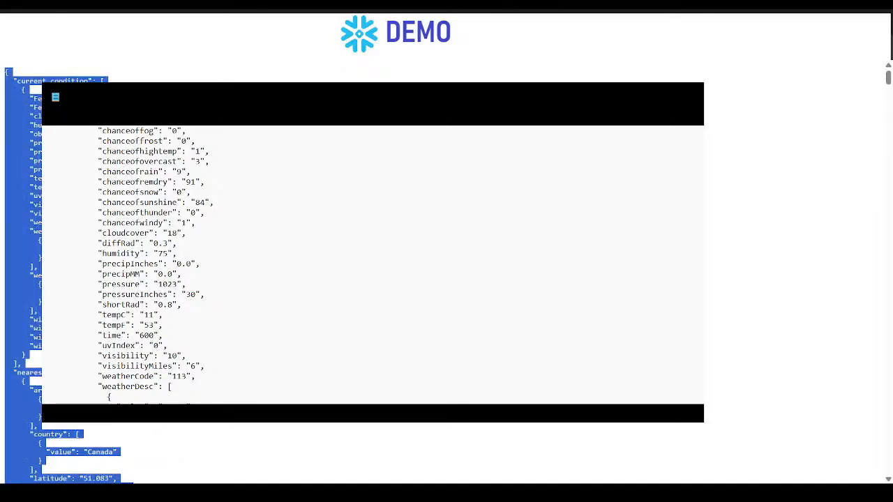
{"action": "left_click", "coordinate": [687, 420]}
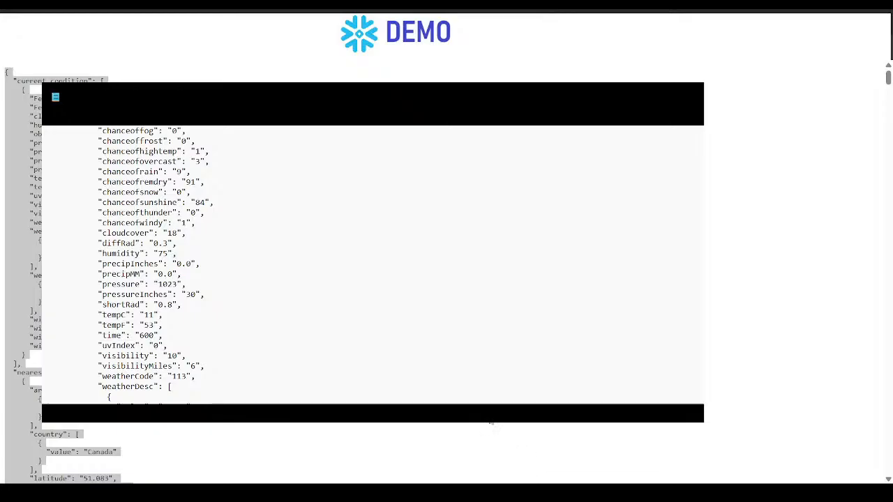
{"action": "key", "text": "ctrl+a"}
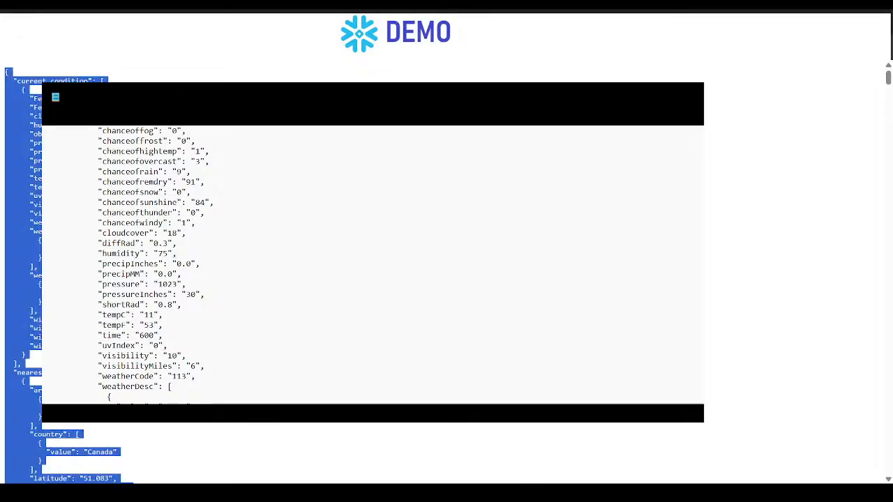
- Request the wttr.in weather JSON for surrey and copy the whole response over to the text editor
{"action": "left_click", "coordinate": [349, 43]}
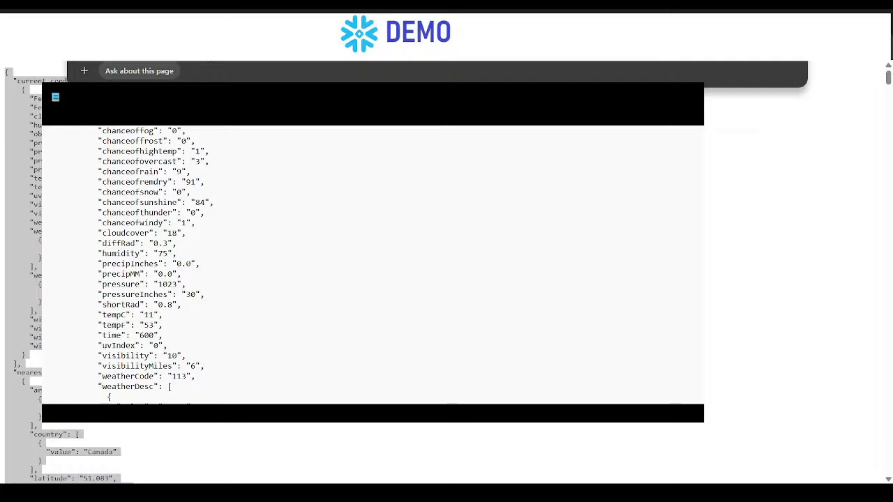
{"action": "type", "text": "surrey?format=j1"}
{"action": "key", "text": "Return"}
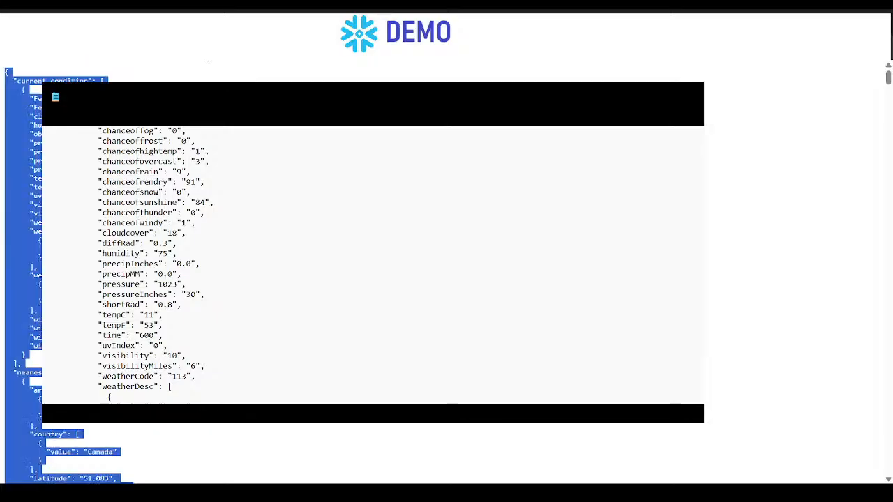
{"action": "scroll", "coordinate": [795, 272], "scroll_direction": "down", "scroll_amount": 1}
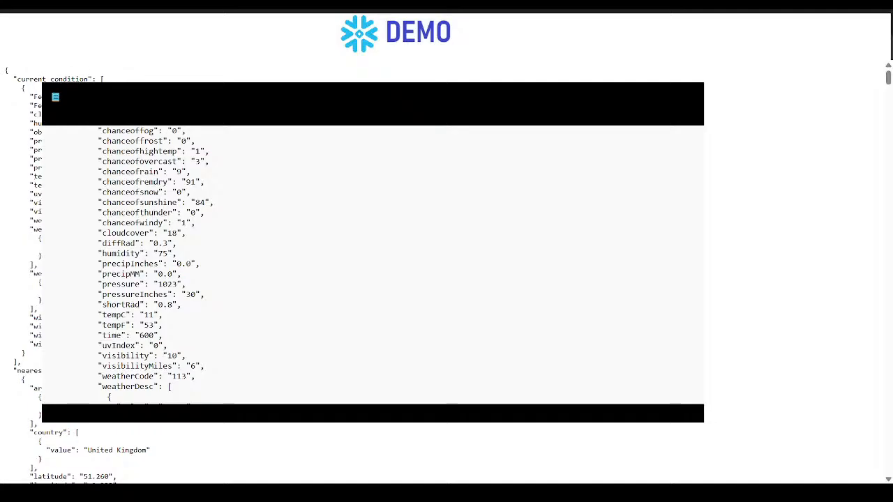
{"action": "key", "text": "ctrl+a"}
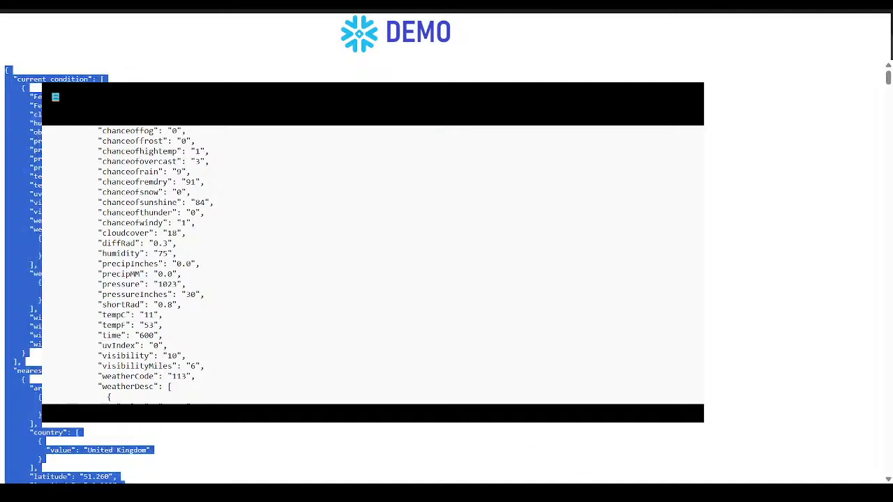
{"action": "left_click", "coordinate": [679, 433]}
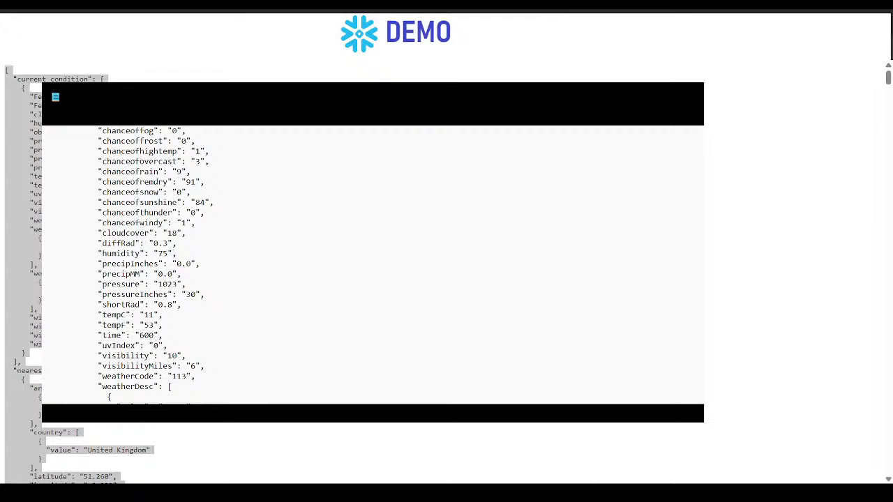
{"action": "key", "text": "ctrl+a"}
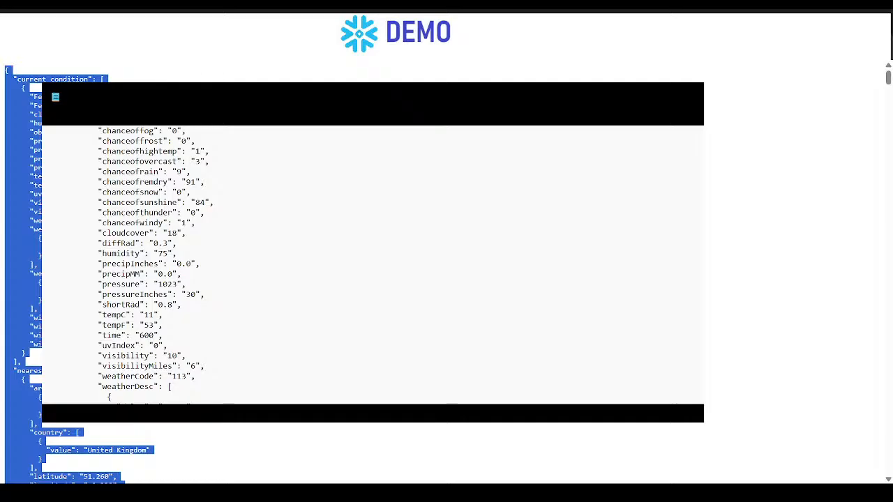
{"action": "scroll", "coordinate": [163, 74], "scroll_direction": "up", "scroll_amount": 1}
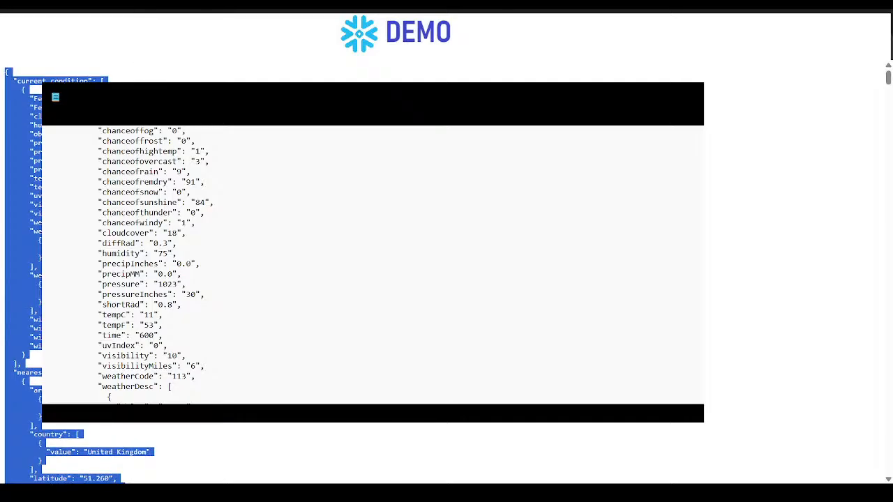
{"action": "left_click", "coordinate": [279, 49]}
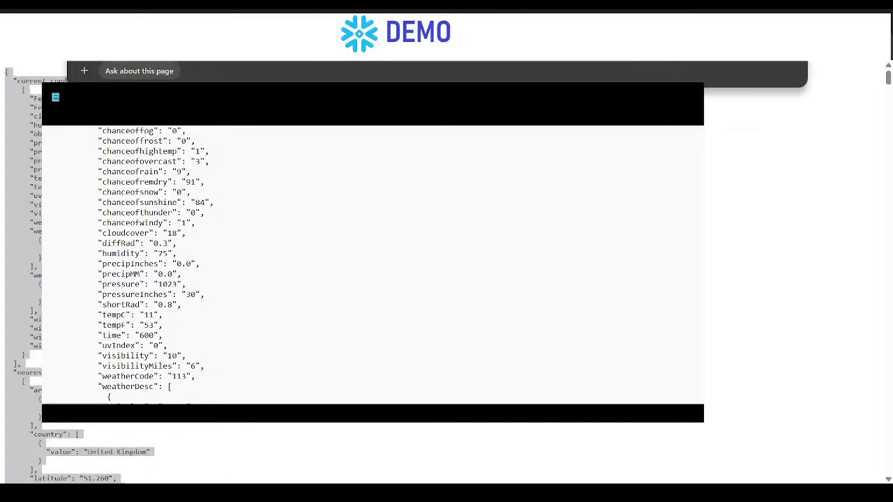
{"action": "type", "text": "singapore?format=j1"}
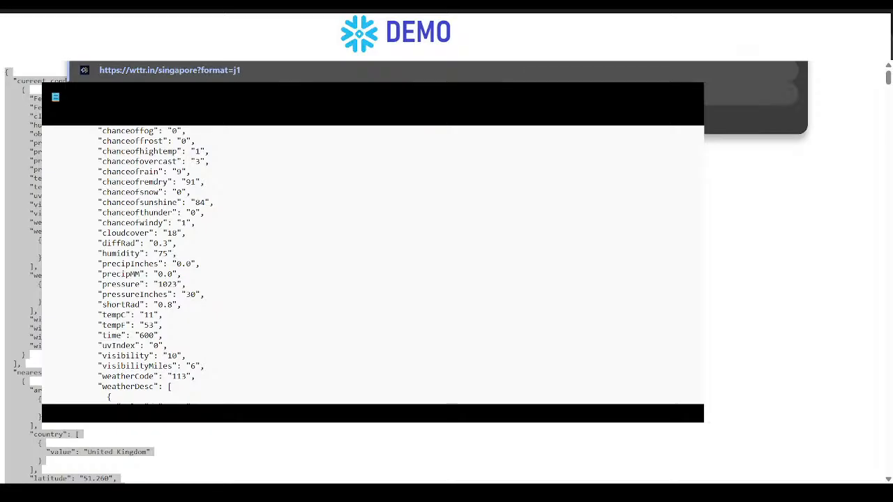
{"action": "key", "text": "Return"}
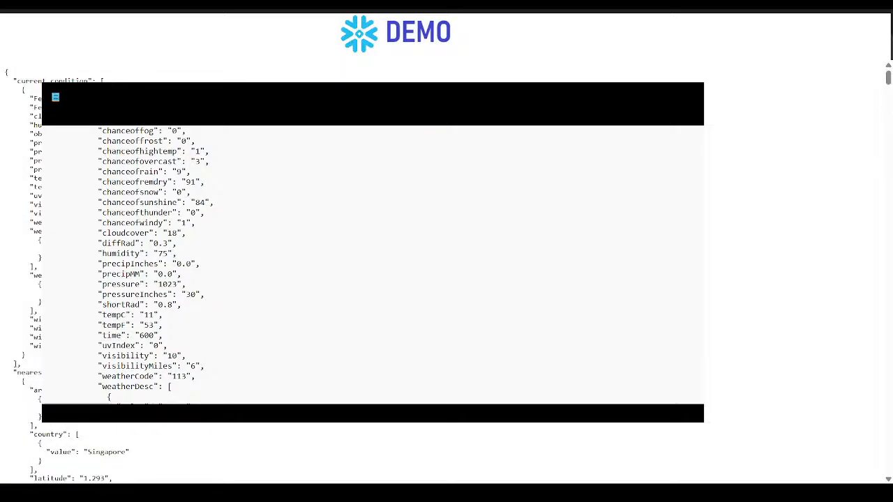
{"action": "key", "text": "ctrl+a"}
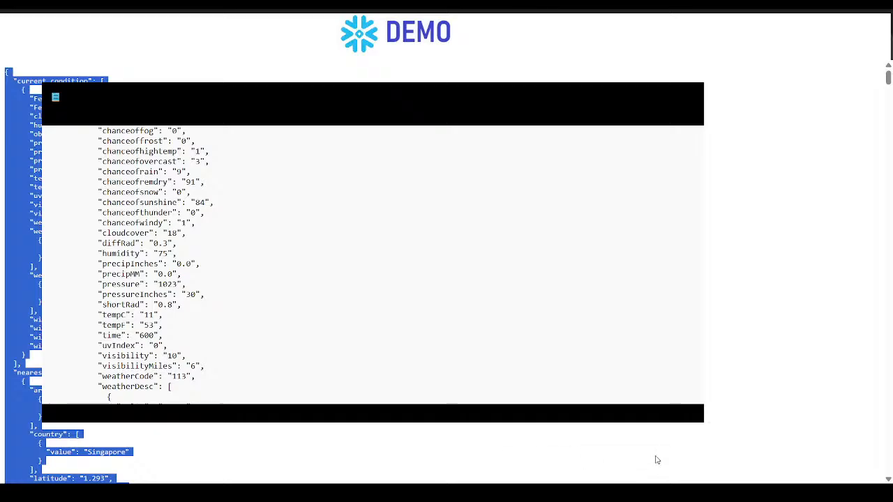
{"action": "left_click", "coordinate": [680, 424]}
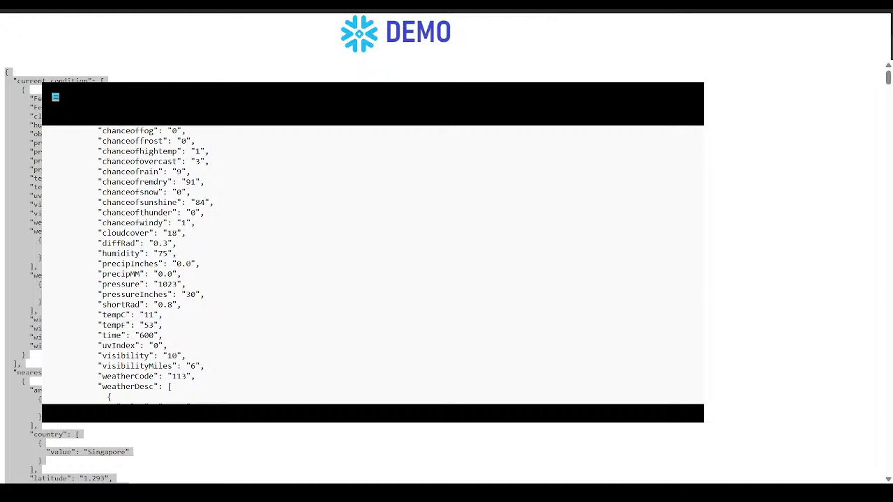
{"action": "key", "text": "alt+Tab"}
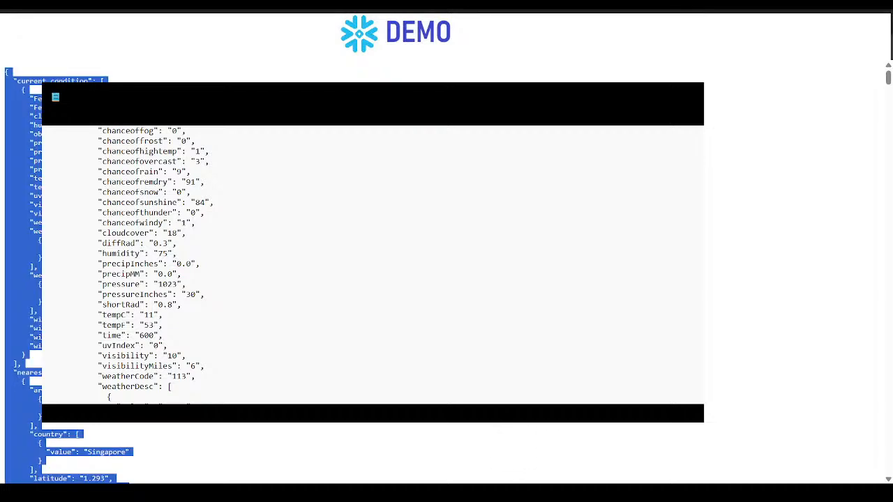
{"action": "left_click", "coordinate": [683, 414]}
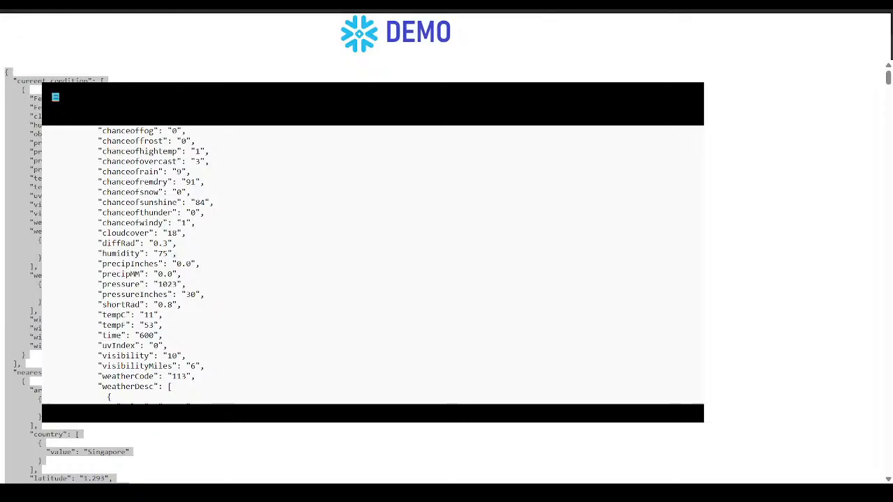
{"action": "key", "text": "ctrl+a"}
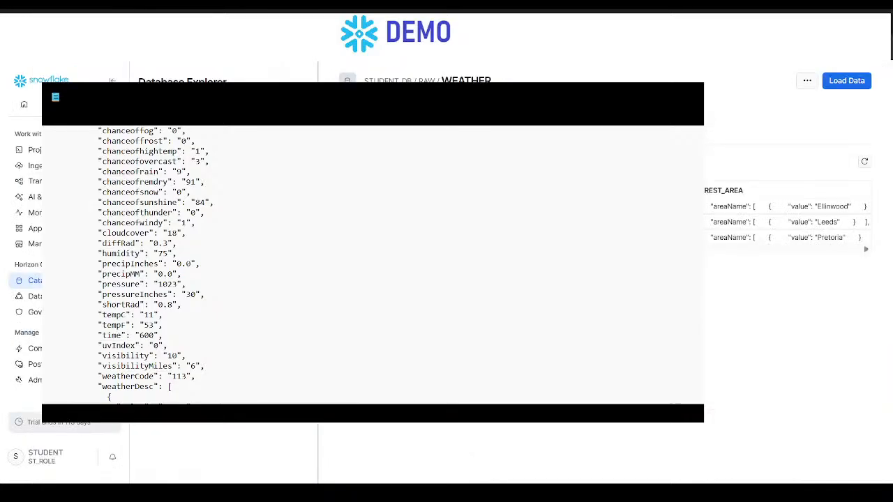
- In Snowflake, go back to the RAW schema's table list and open the details of the WEATHER table
{"action": "key", "text": "alt+Left"}
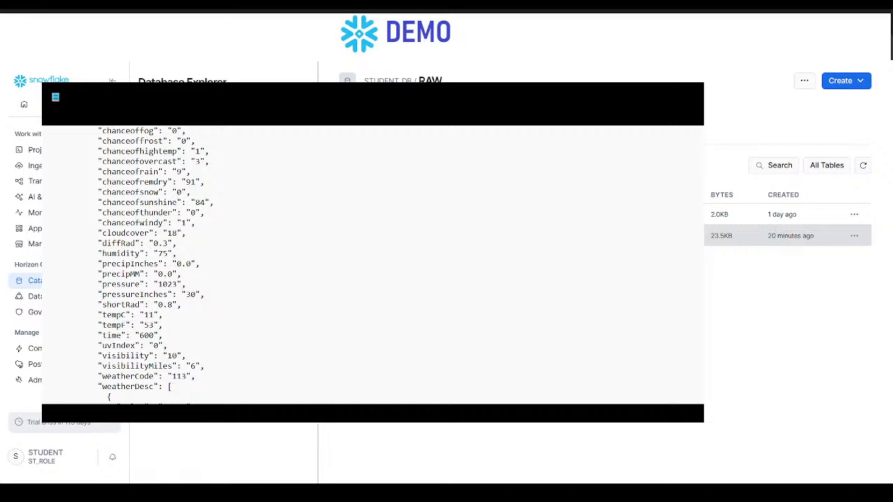
{"action": "left_click", "coordinate": [376, 236]}
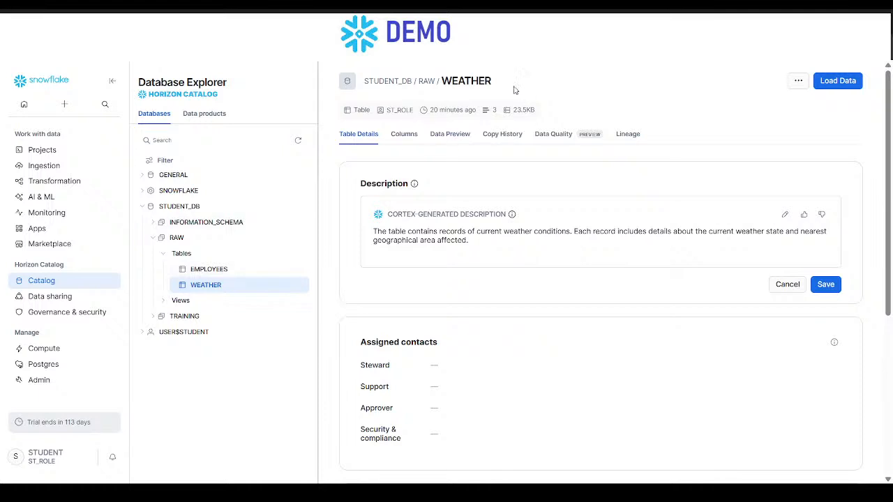
- Start a data load into the WEATHER table with weather1.json as the source file and proceed to its schema settings
{"action": "left_click", "coordinate": [852, 85]}
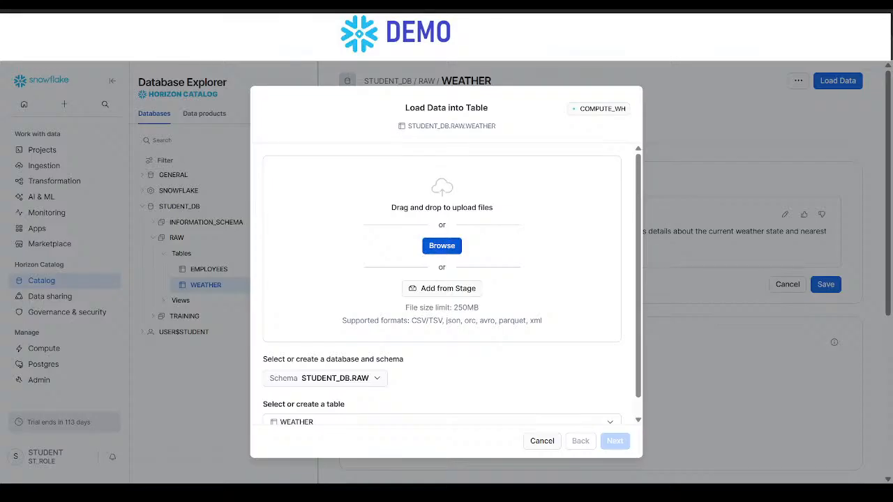
{"action": "double_click", "coordinate": [341, 138]}
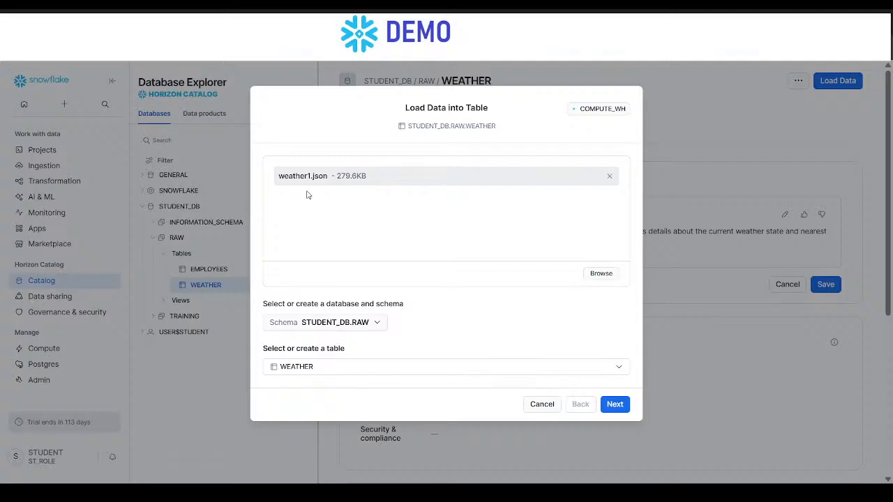
{"action": "left_click", "coordinate": [614, 404]}
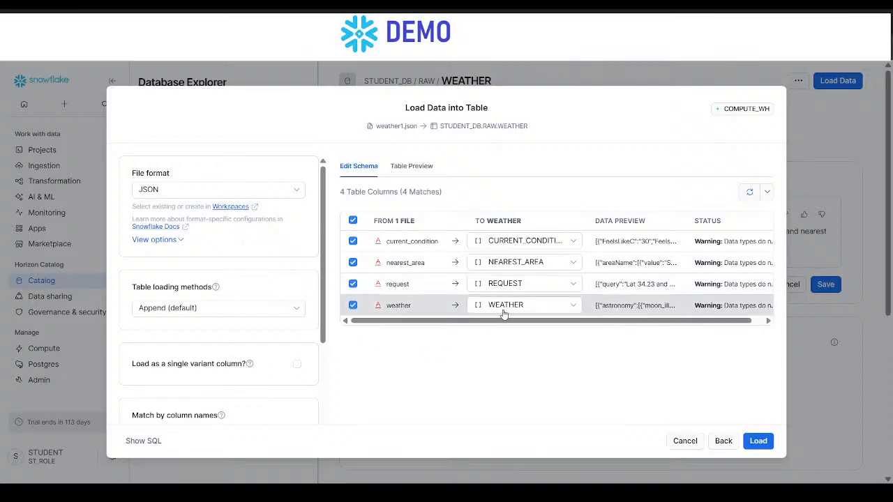
- Check the column mapping and table preview, load weather1.json into STUDENT_DB.RAW.WEATHER with the Append method, and view the table details
{"action": "left_click_drag", "start_coordinate": [506, 320], "coordinate": [518, 318]}
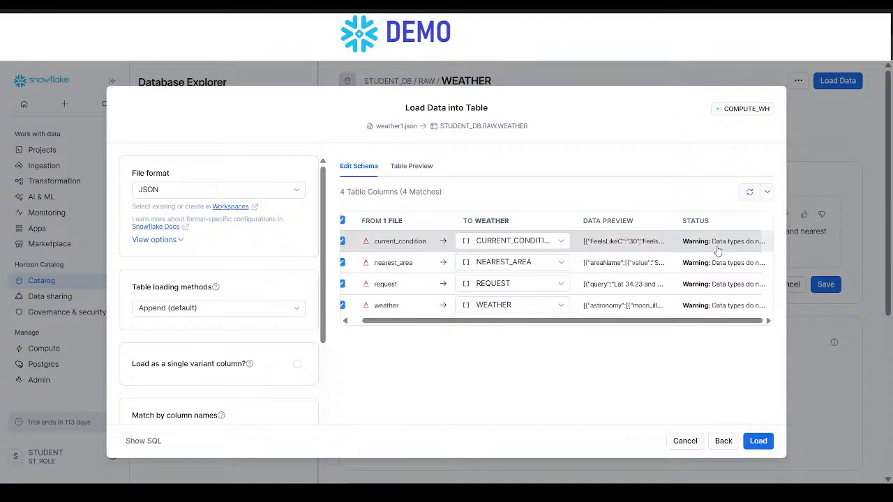
{"action": "scroll", "coordinate": [613, 284], "scroll_direction": "left", "scroll_amount": 1}
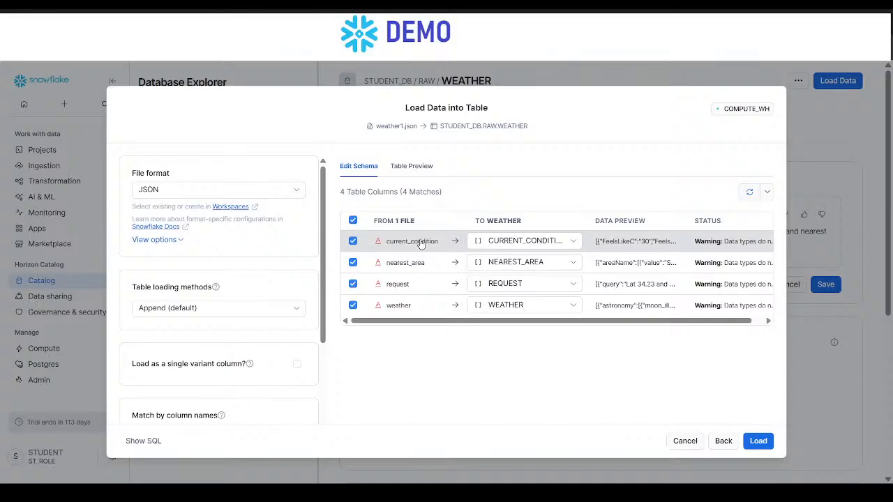
{"action": "scroll", "coordinate": [500, 289], "scroll_direction": "right", "scroll_amount": 1}
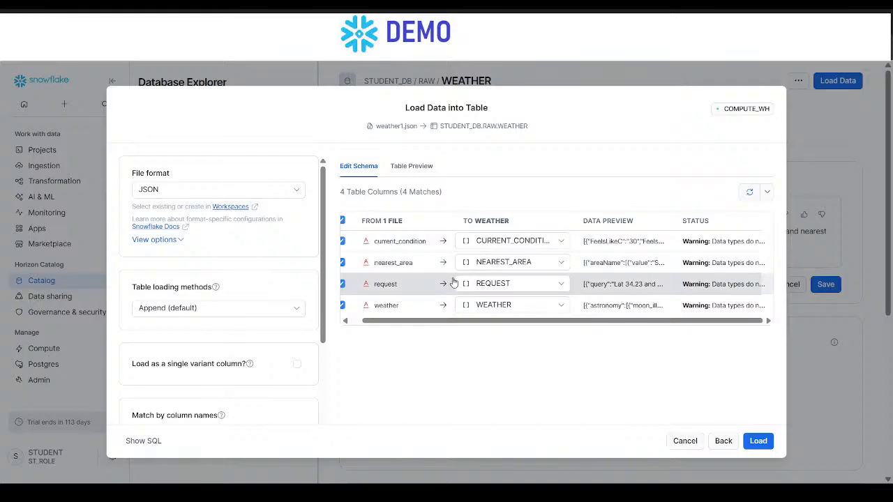
{"action": "scroll", "coordinate": [455, 283], "scroll_direction": "left", "scroll_amount": 1}
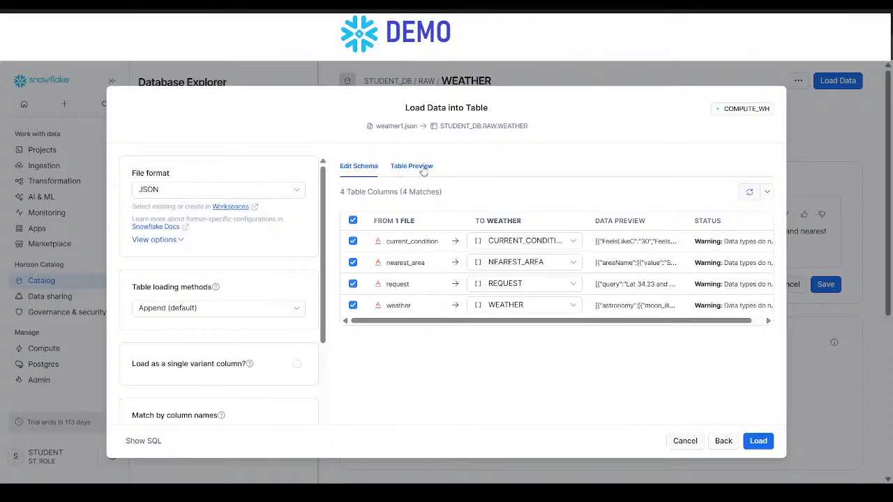
{"action": "left_click", "coordinate": [423, 170]}
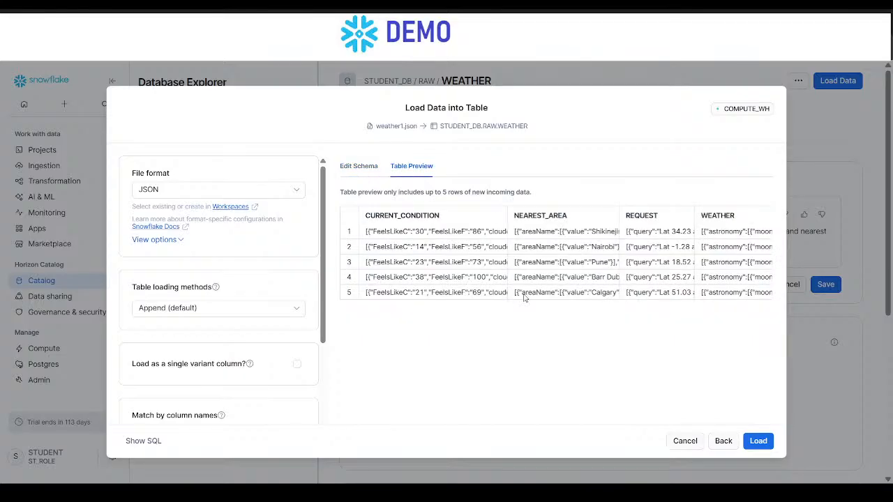
{"action": "left_click", "coordinate": [362, 162]}
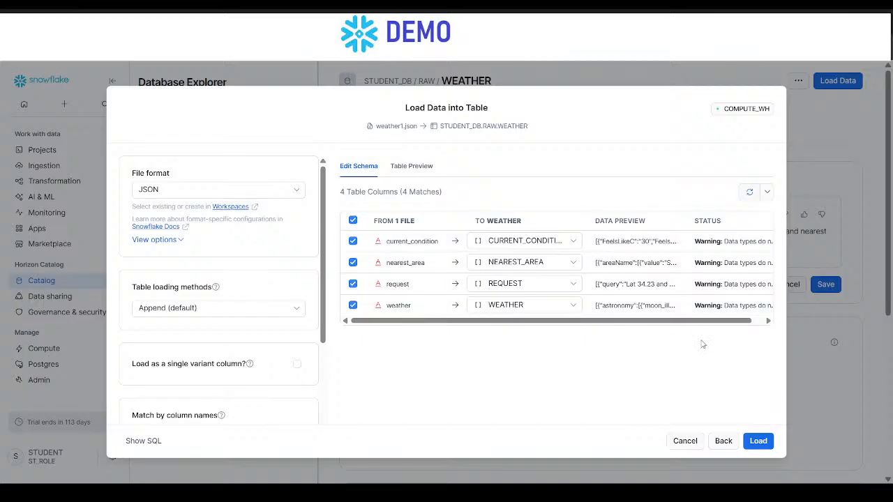
{"action": "left_click", "coordinate": [758, 441]}
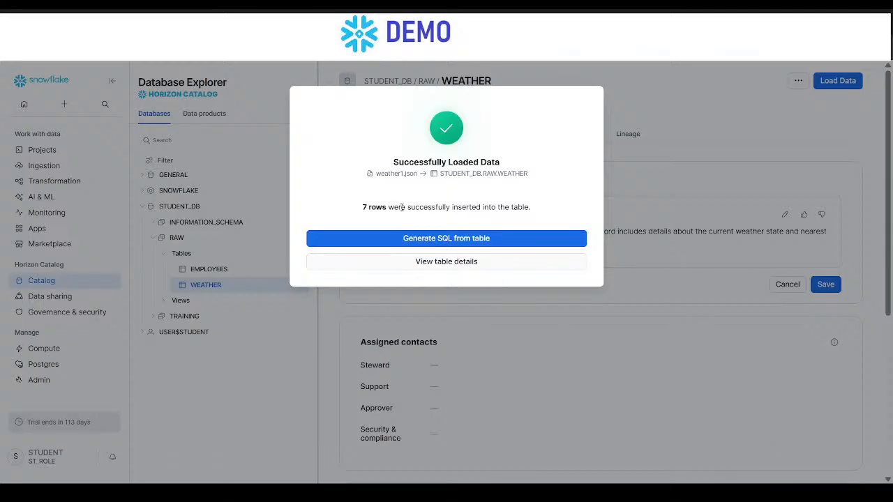
{"action": "left_click", "coordinate": [444, 269]}
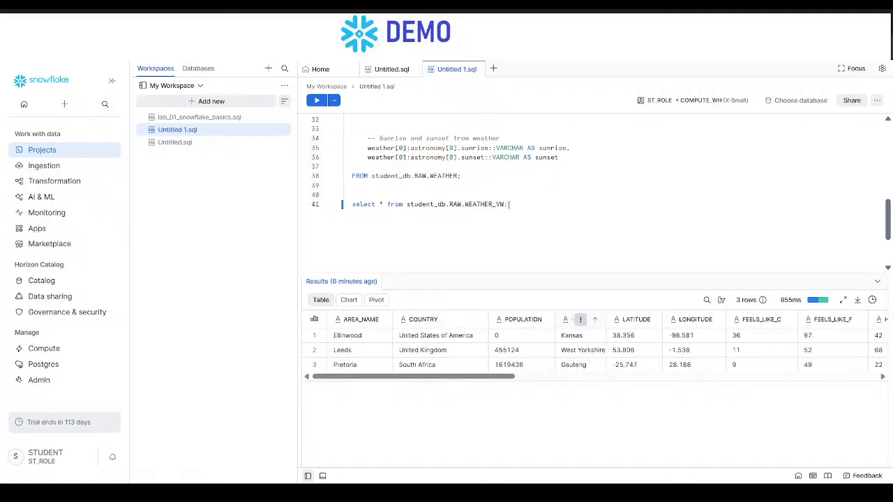
- Run select * from student_db.RAW.WEATHER_VW; in Untitled 1.sql and hide the column statistics in the results
{"action": "key", "text": "ctrl+Return"}
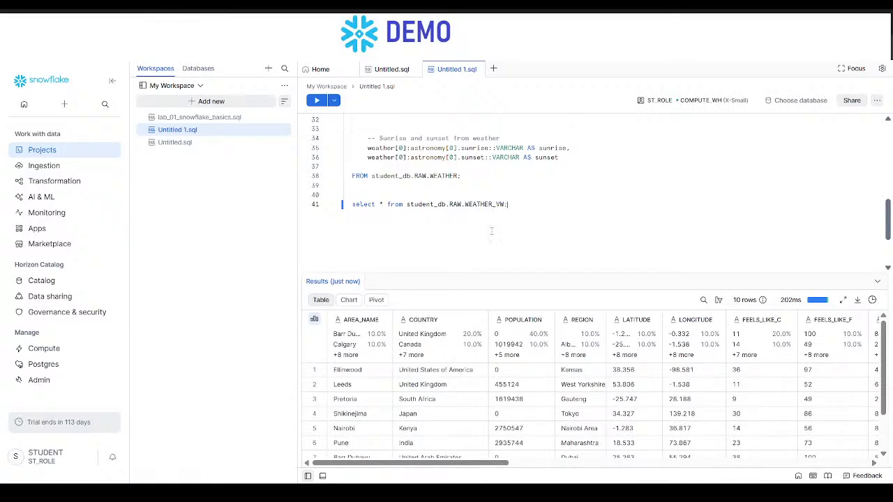
{"action": "left_click", "coordinate": [314, 319]}
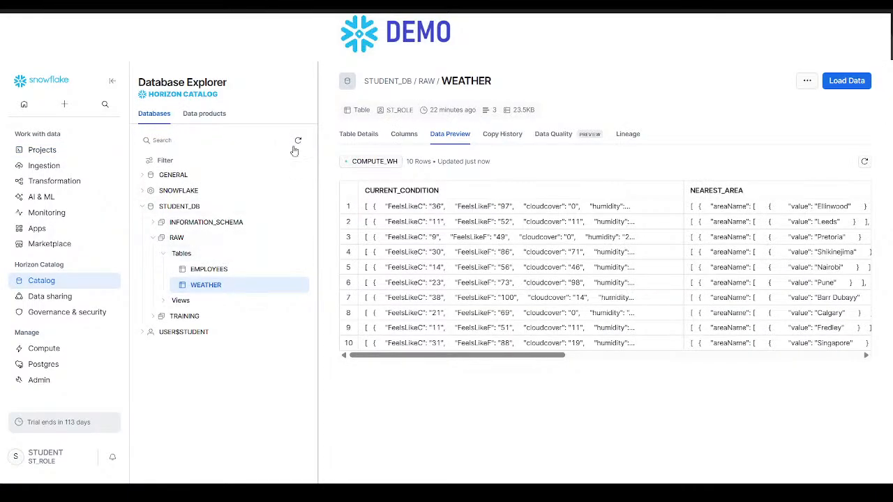
- In the catalog, open the details of the RAW schema's WEATHER_VW view and show its full view definition
{"action": "left_click", "coordinate": [176, 299]}
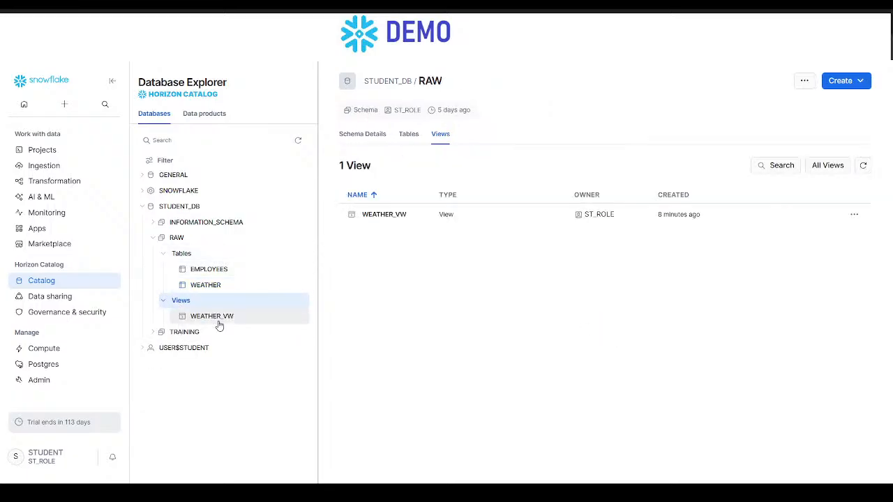
{"action": "left_click", "coordinate": [216, 319]}
{"action": "left_click", "coordinate": [447, 145]}
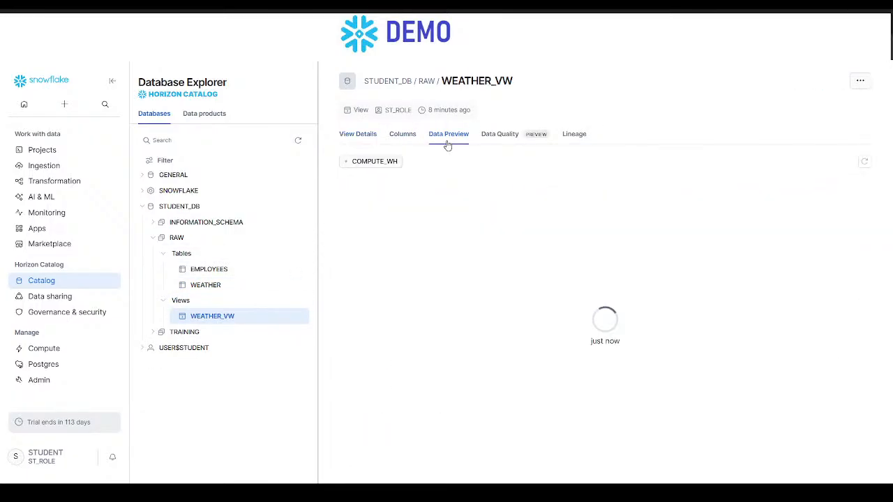
{"action": "left_click", "coordinate": [361, 141]}
{"action": "scroll", "coordinate": [498, 378], "scroll_direction": "down", "scroll_amount": 5}
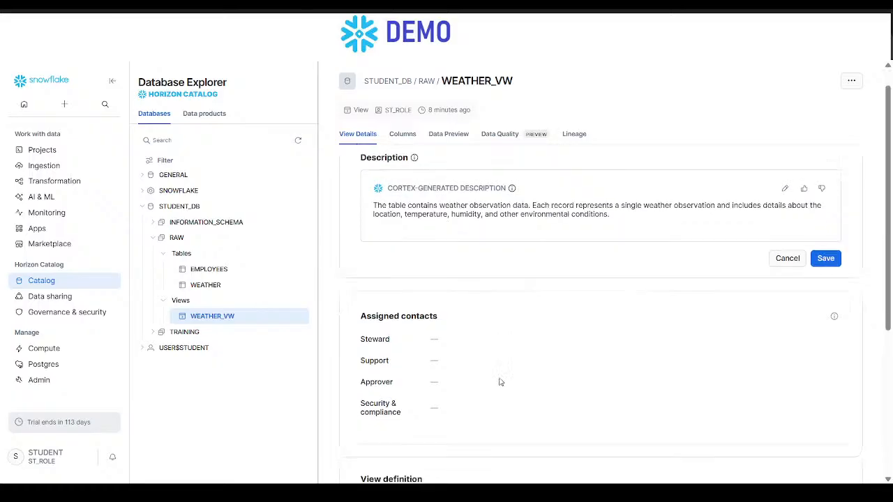
{"action": "left_click", "coordinate": [401, 319]}
{"action": "scroll", "coordinate": [421, 318], "scroll_direction": "down", "scroll_amount": 5}
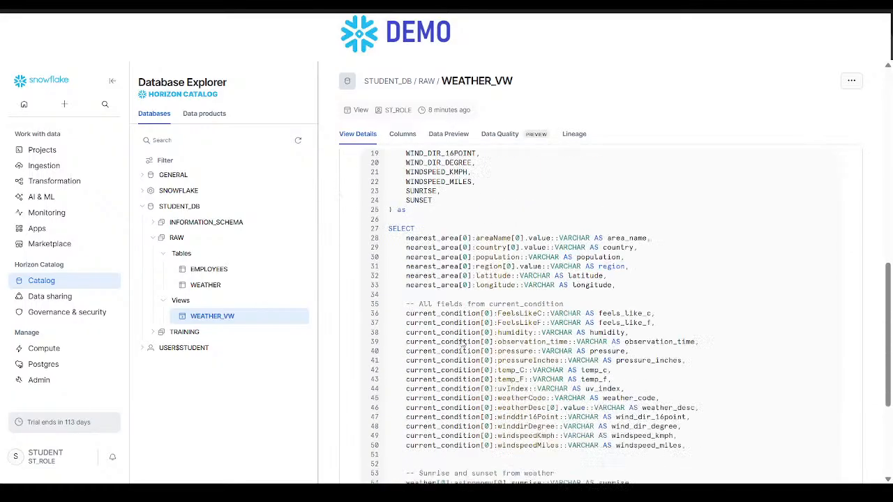
- Examine the SELECT part of the WEATHER_VW definition, from the nearest_area fields through sunrise and sunset
{"action": "scroll", "coordinate": [461, 340], "scroll_direction": "up", "scroll_amount": 1}
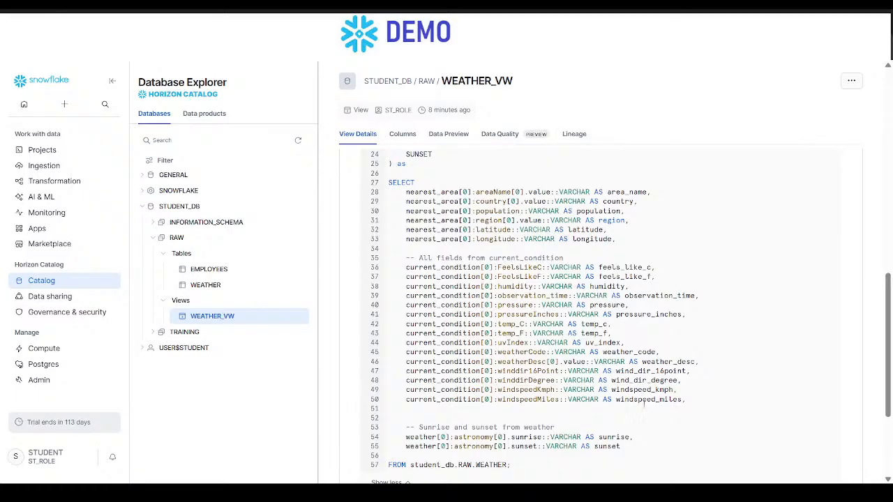
{"action": "left_click_drag", "start_coordinate": [701, 418], "coordinate": [436, 222]}
{"action": "scroll", "coordinate": [437, 222], "scroll_direction": "up", "scroll_amount": 1}
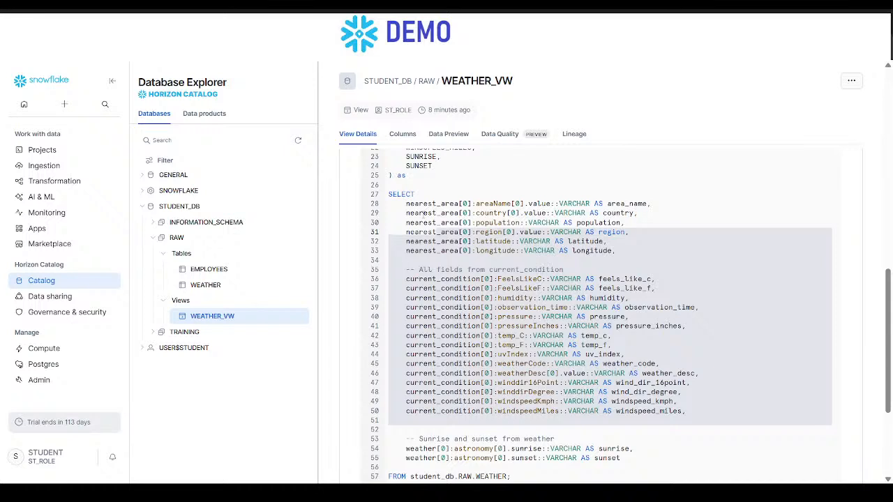
{"action": "left_click", "coordinate": [517, 335]}
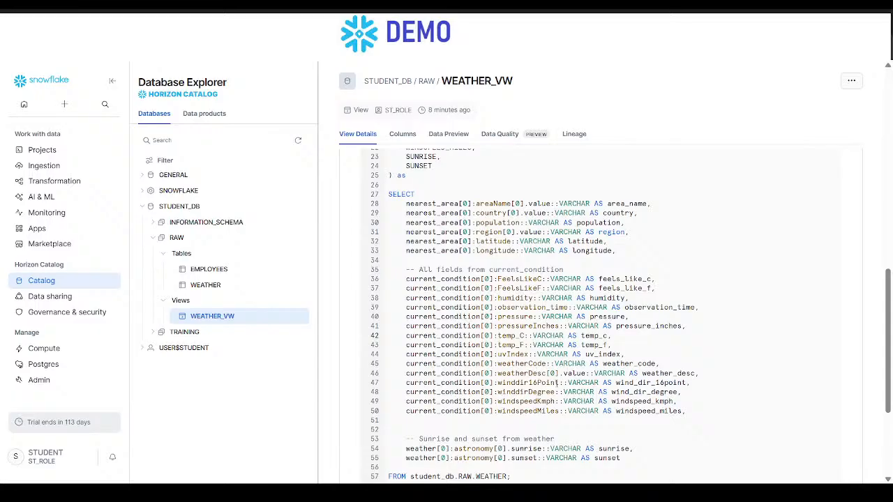
{"action": "left_click", "coordinate": [504, 376]}
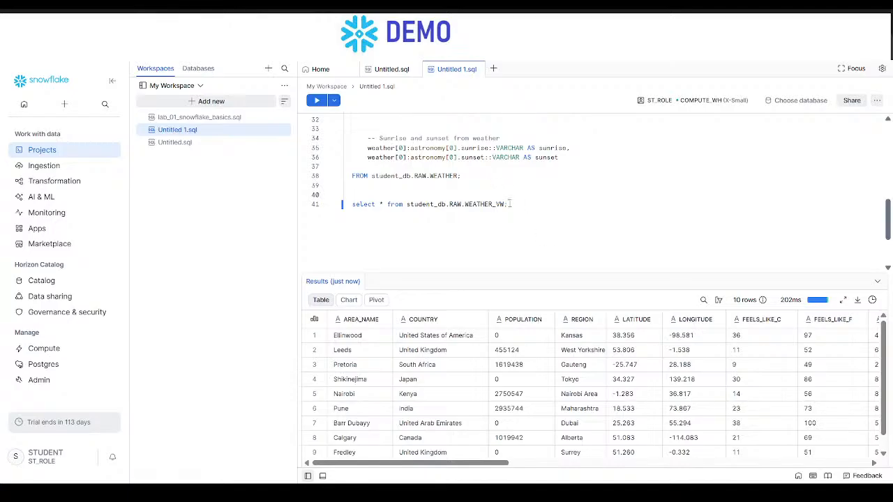
- Rerun the WEATHER_VW query in Untitled 1.sql and look across all result columns through SUNSET
{"action": "key", "text": "ctrl+Return"}
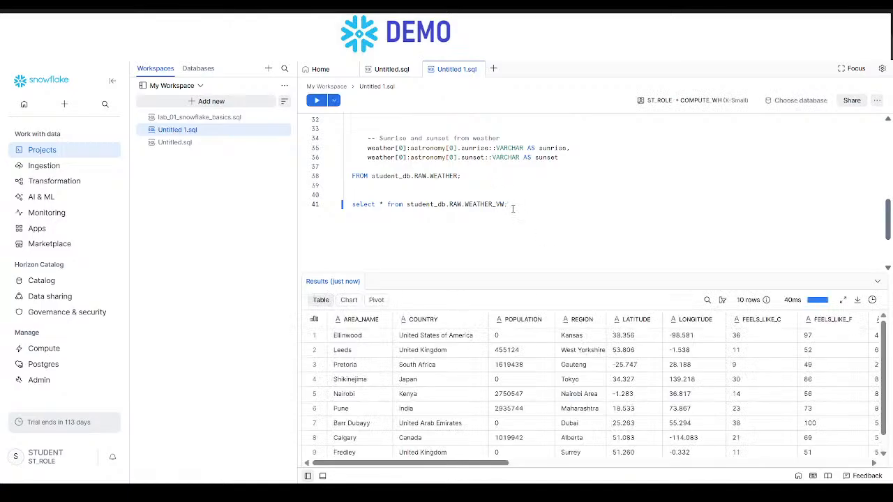
{"action": "scroll", "coordinate": [652, 427], "scroll_direction": "right", "scroll_amount": 10}
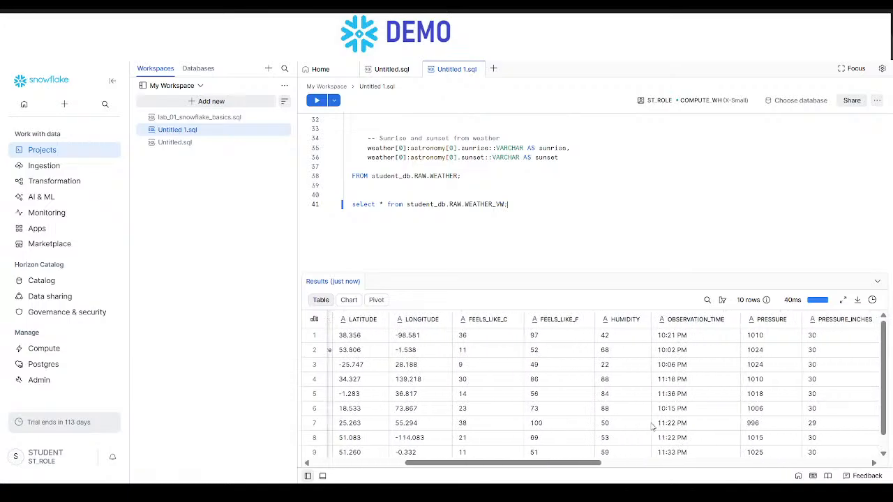
{"action": "scroll", "coordinate": [652, 427], "scroll_direction": "right", "scroll_amount": 12}
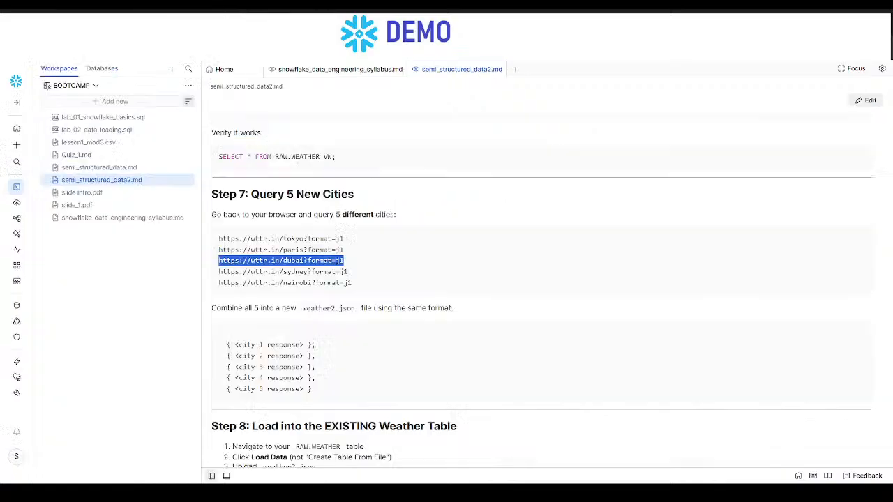
- Read Steps 8 and 9, Key Takeaways and Bonus Challenge in semi_structured_data2.md, highlighting the LATERAL FLATTEN expression and the [0] indexing row
{"action": "scroll", "coordinate": [348, 281], "scroll_direction": "down", "scroll_amount": 5}
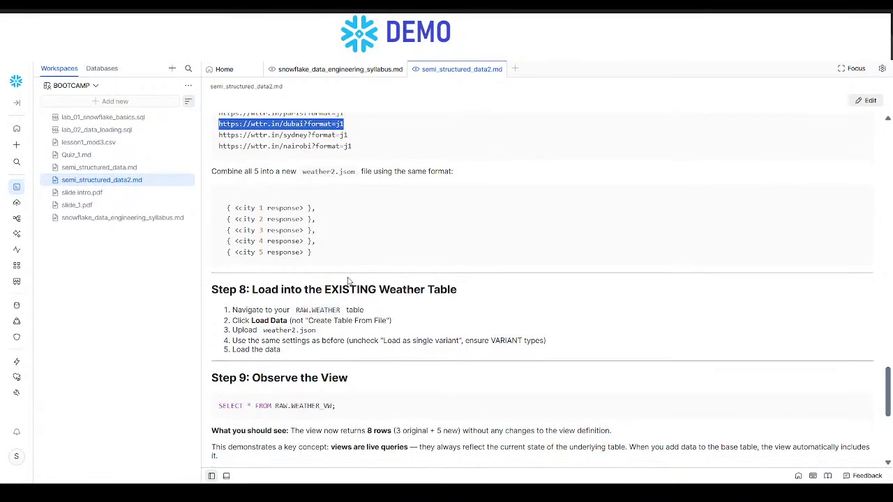
{"action": "scroll", "coordinate": [349, 281], "scroll_direction": "down", "scroll_amount": 10}
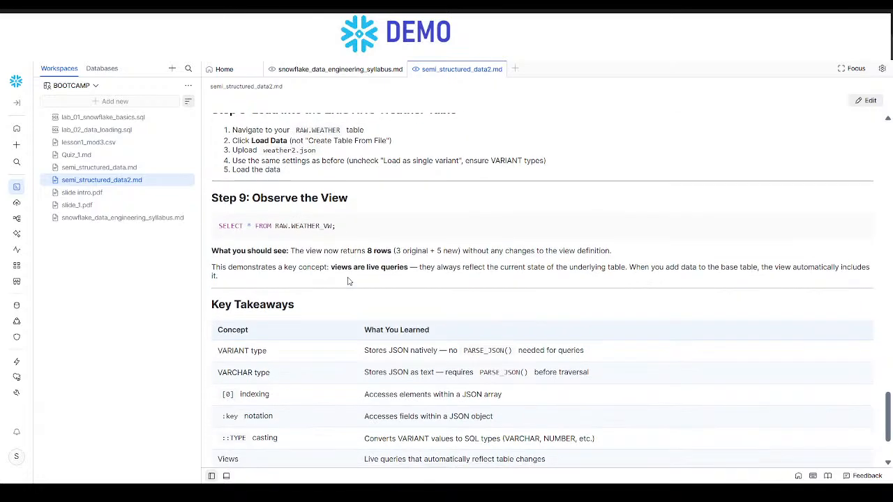
{"action": "scroll", "coordinate": [325, 276], "scroll_direction": "down", "scroll_amount": 1}
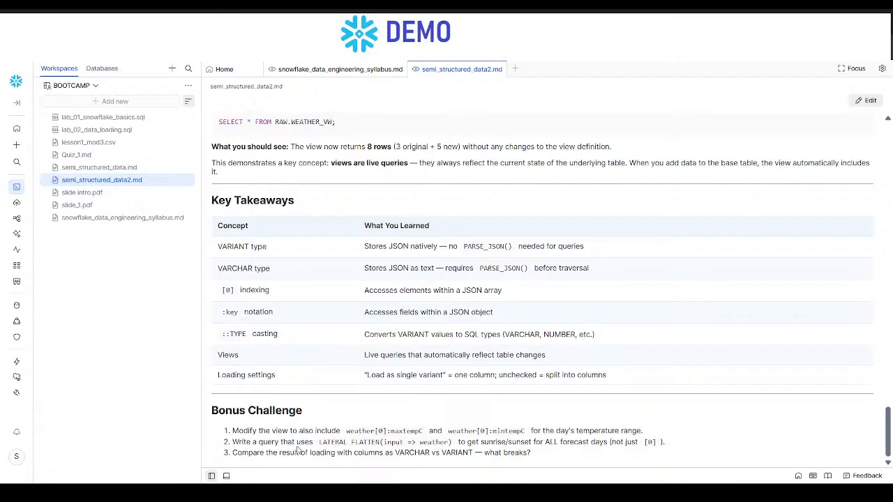
{"action": "left_click_drag", "start_coordinate": [319, 442], "coordinate": [431, 442]}
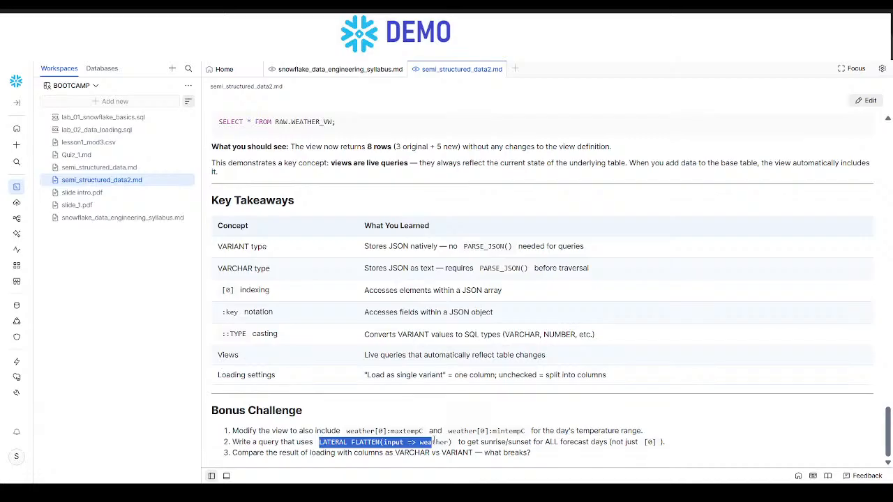
{"action": "left_click_drag", "start_coordinate": [433, 442], "coordinate": [450, 443]}
{"action": "left_click", "coordinate": [403, 452]}
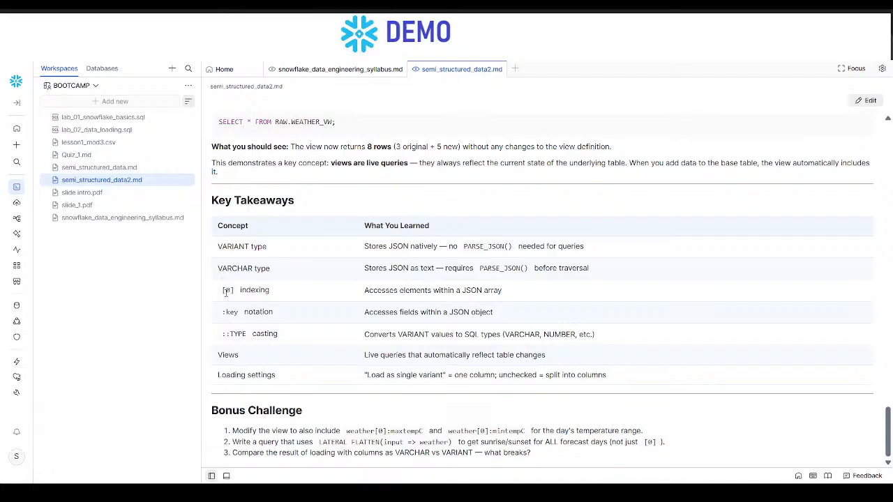
{"action": "left_click_drag", "start_coordinate": [220, 291], "coordinate": [509, 295]}
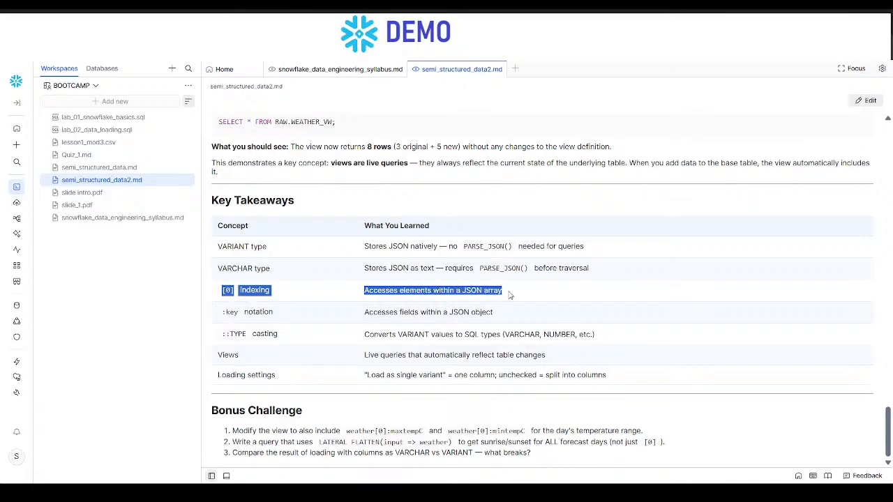
{"action": "left_click", "coordinate": [509, 295]}
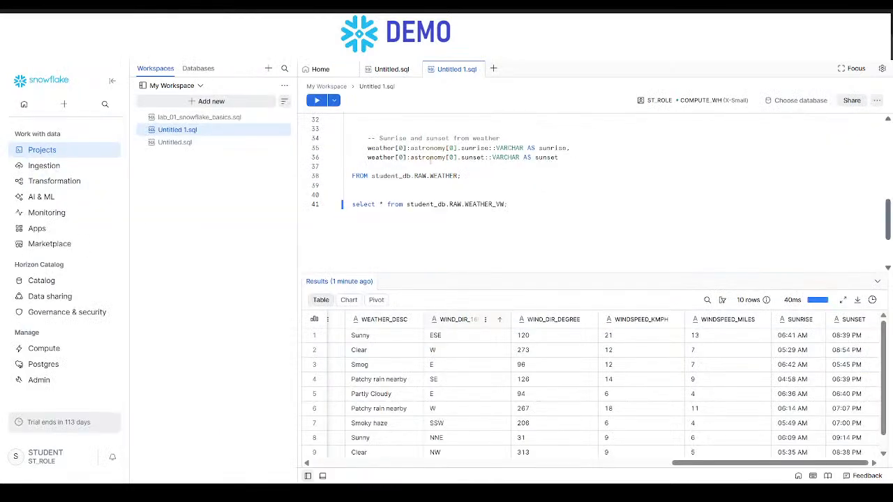
- In Untitled 1.sql, examine the ::VARCHAR casts in the view's SELECT statement against the wind columns of the results
{"action": "scroll", "coordinate": [444, 170], "scroll_direction": "up", "scroll_amount": 3}
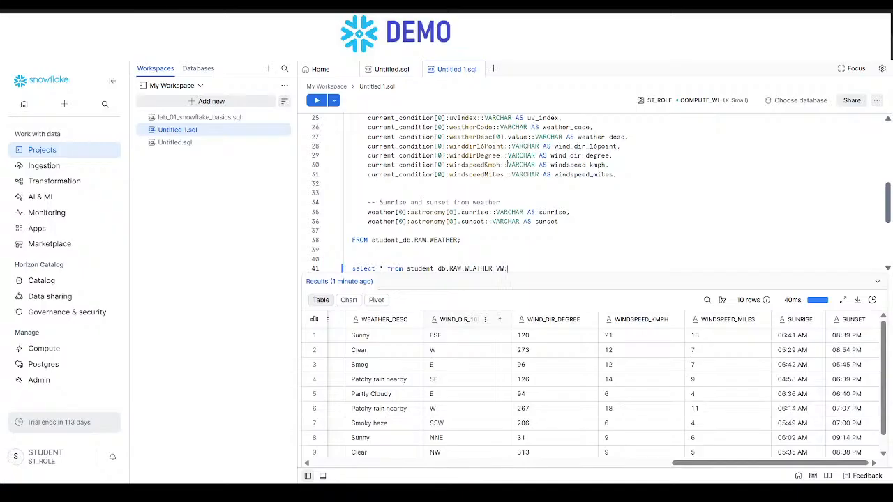
{"action": "left_click_drag", "start_coordinate": [505, 164], "coordinate": [537, 163]}
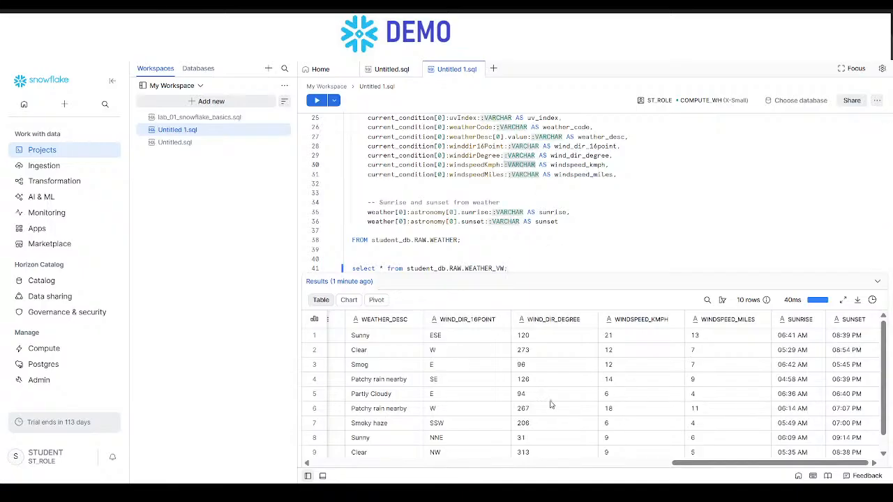
{"action": "scroll", "coordinate": [382, 395], "scroll_direction": "left", "scroll_amount": 2}
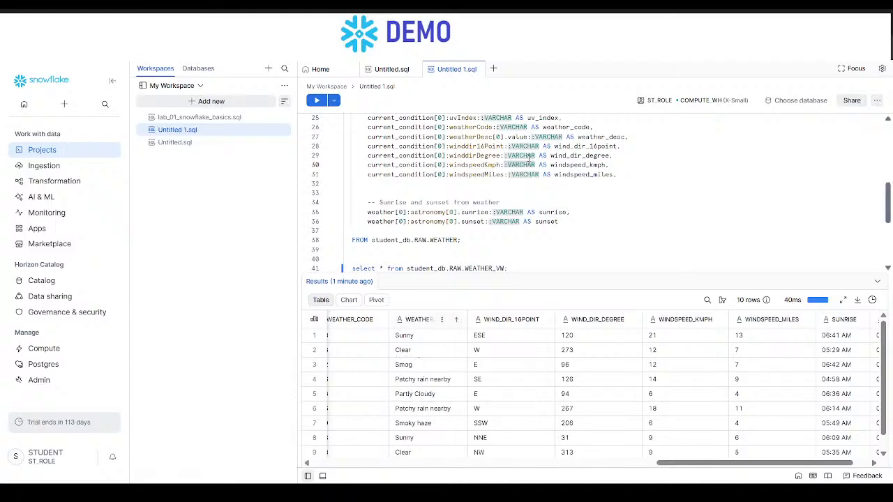
{"action": "left_click", "coordinate": [554, 165]}
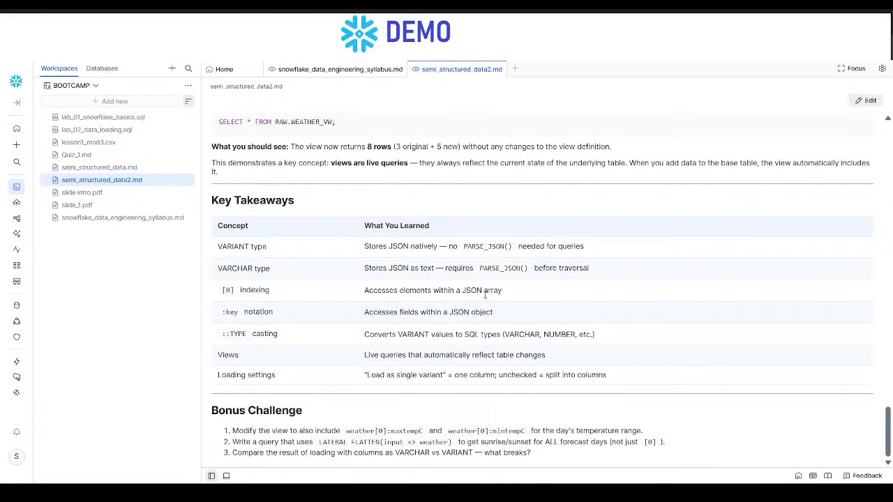
- Return to semi_structured_data2.md and highlight the whole Bonus Challenge section
{"action": "left_click_drag", "start_coordinate": [541, 459], "coordinate": [212, 412]}
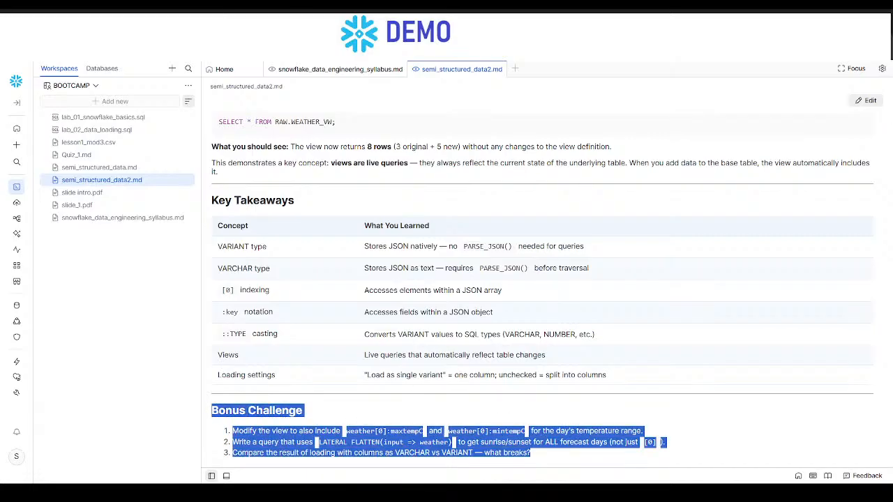
{"action": "left_click", "coordinate": [513, 491]}
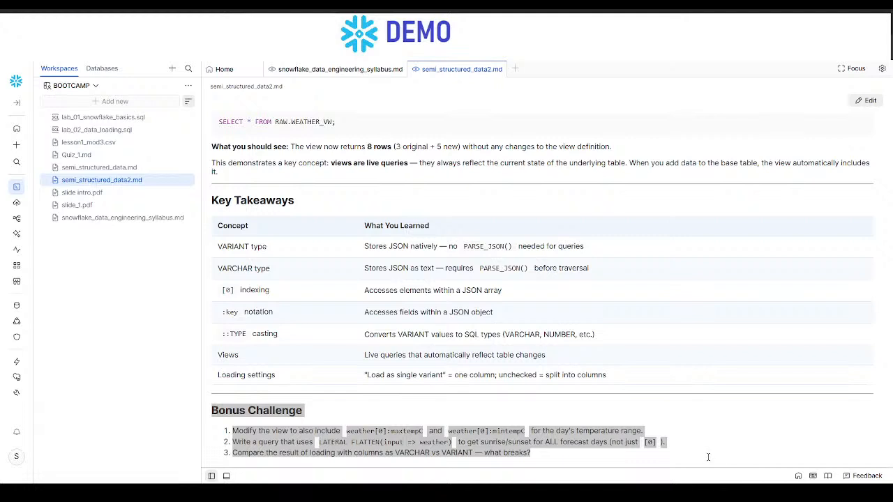